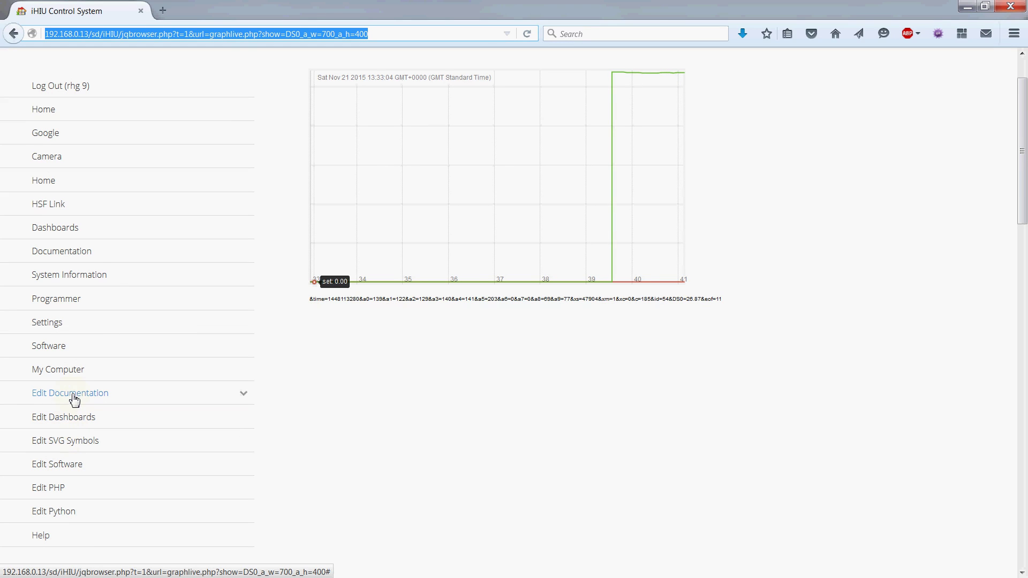
pyautogui.click(72, 371)
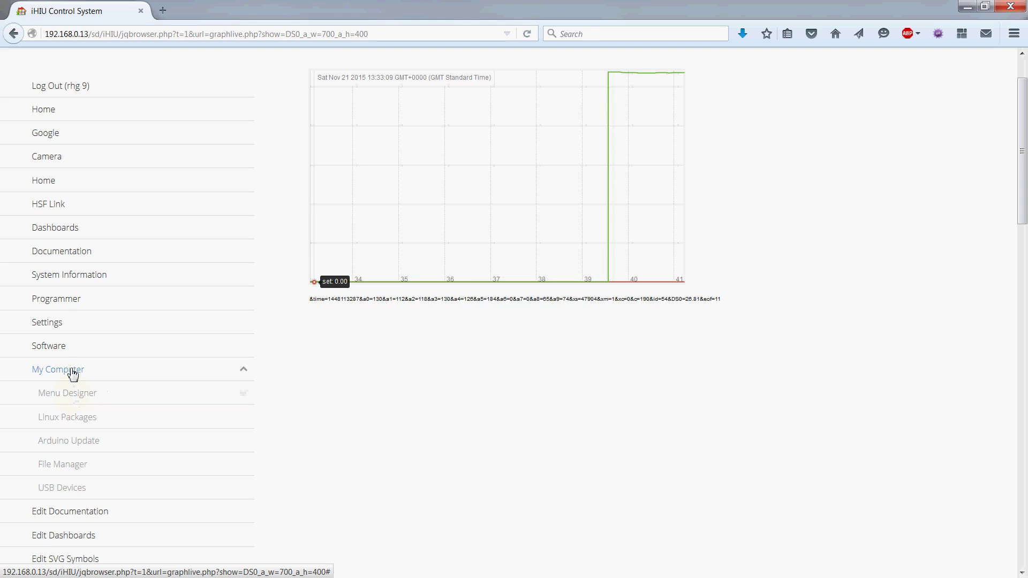
pyautogui.click(72, 373)
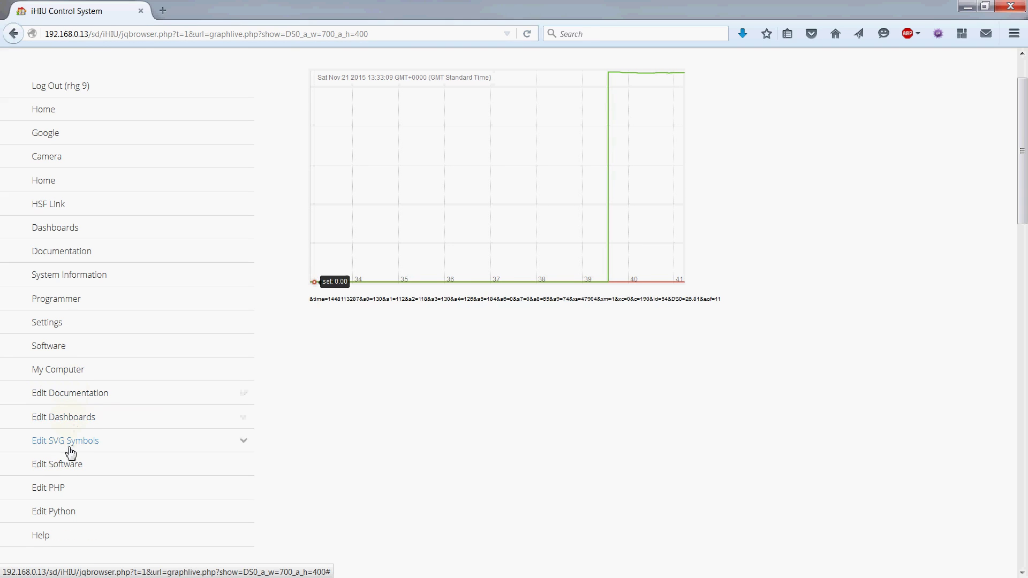
pyautogui.click(60, 464)
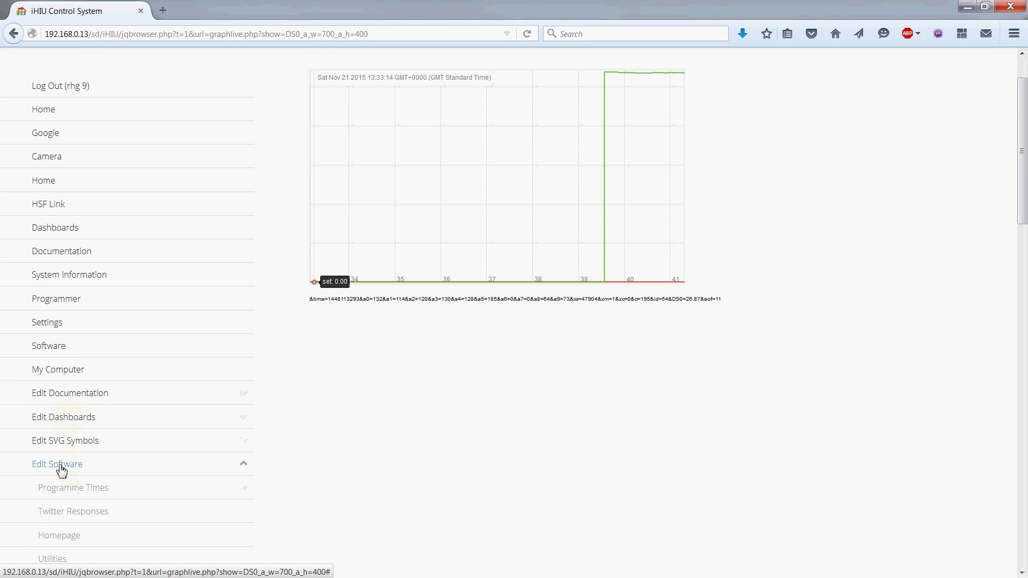
pyautogui.scroll(-5, 62, 470)
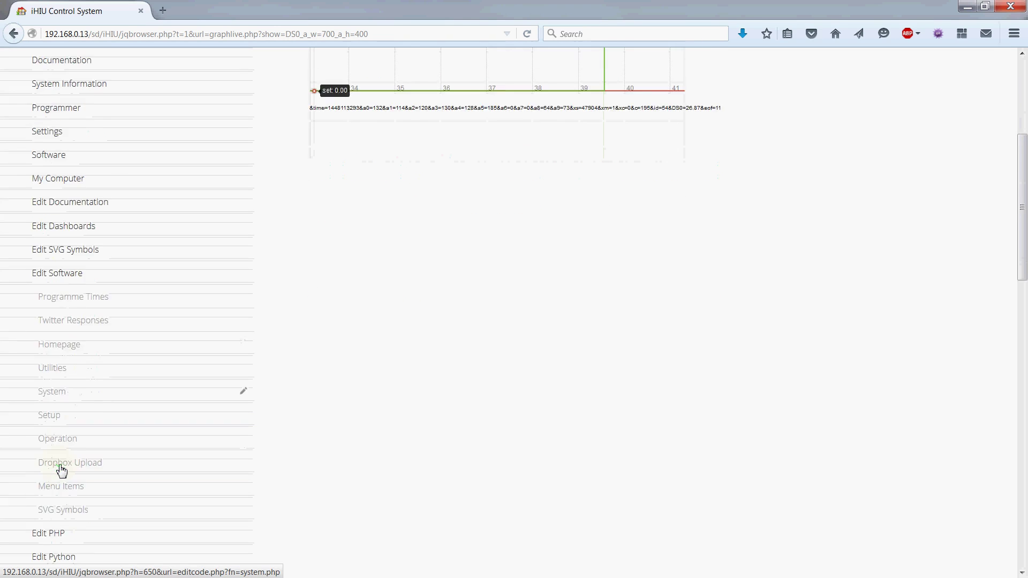
pyautogui.click(60, 223)
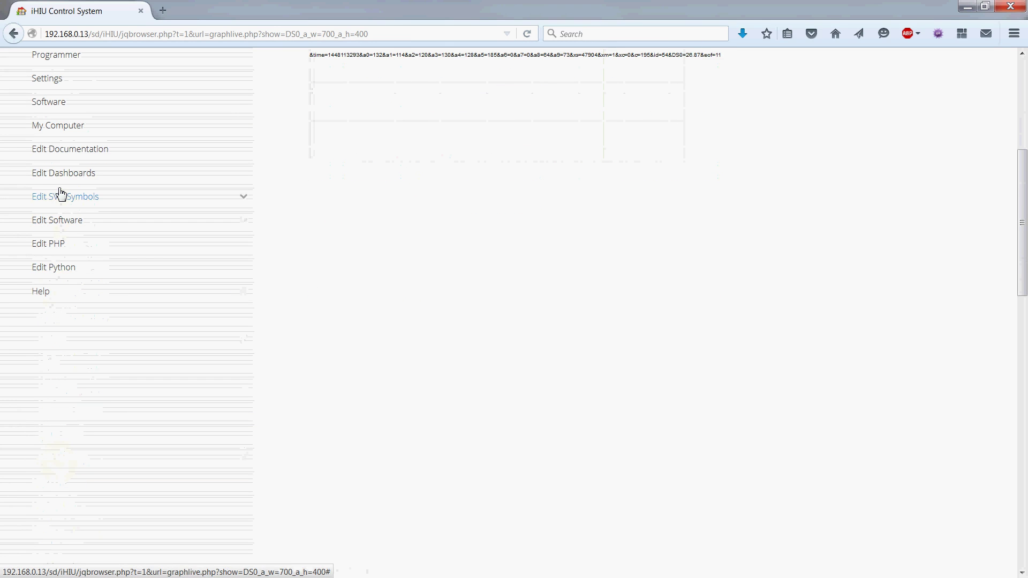
pyautogui.scroll(2, 59, 254)
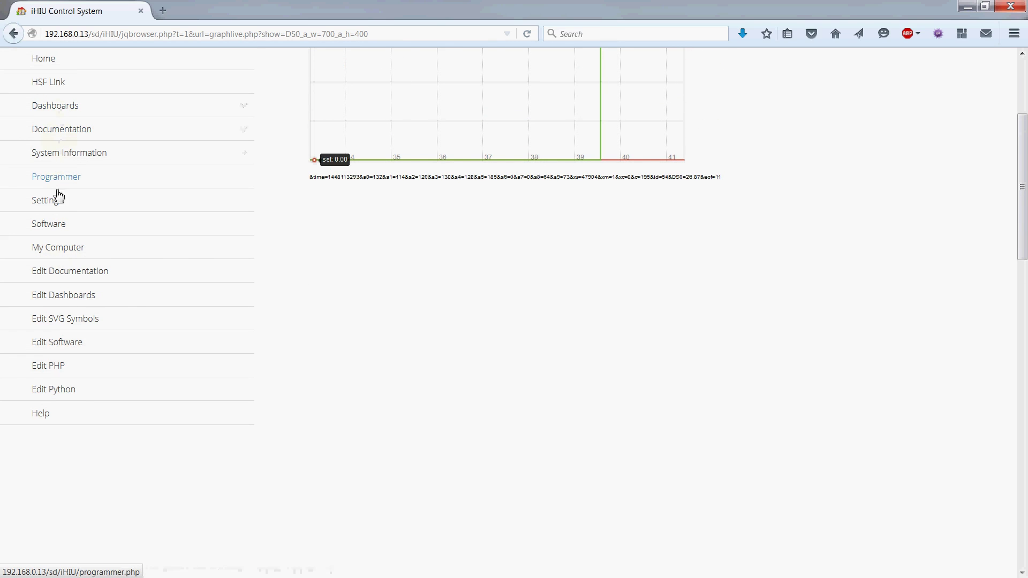
# Step: Open the Create New File page from the Software section
pyautogui.click(54, 225)
pyautogui.click(54, 225)
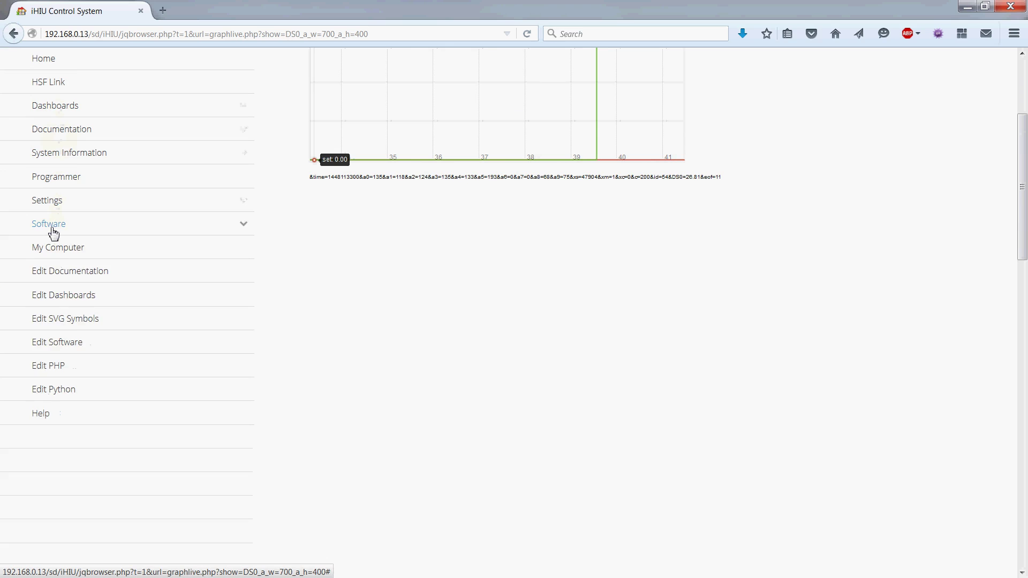
pyautogui.click(54, 224)
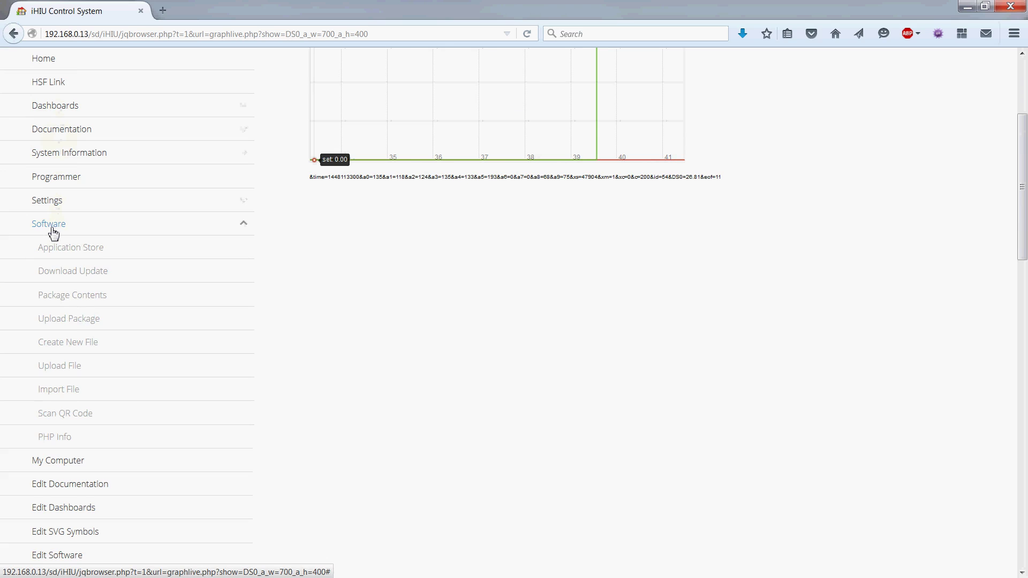
pyautogui.click(85, 345)
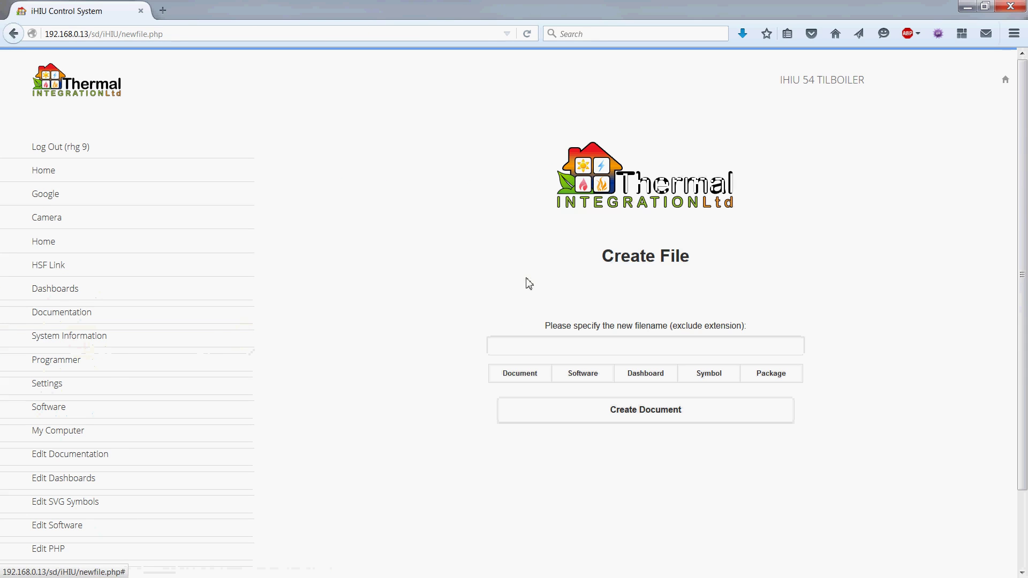
# Step: Create a new dashboard file named XcelRB
pyautogui.click(644, 379)
pyautogui.click(573, 353)
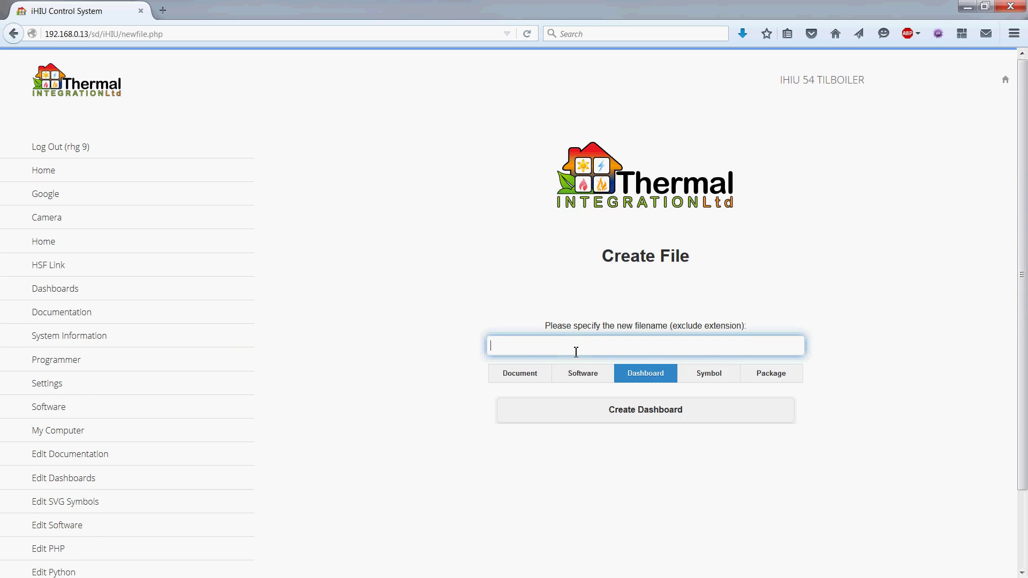
pyautogui.hotkey('ctrl', '+')
pyautogui.hotkey('ctrl', '+')
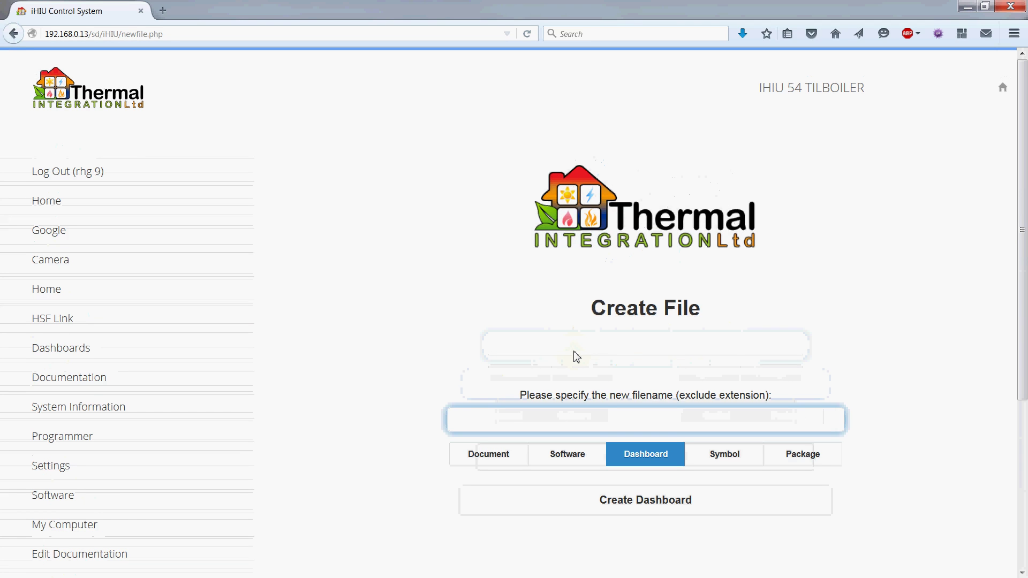
pyautogui.write('elRB')
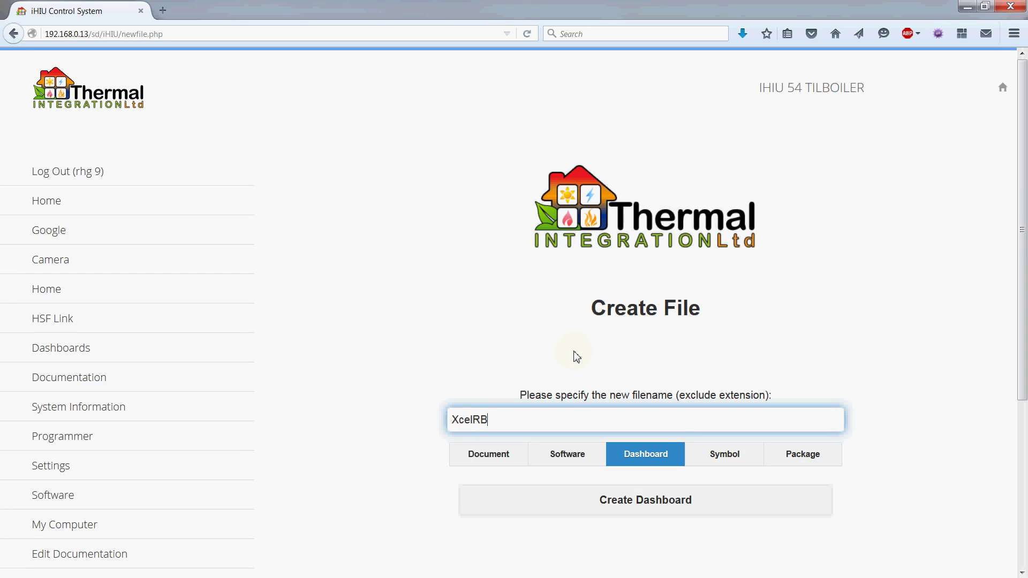
pyautogui.click(643, 504)
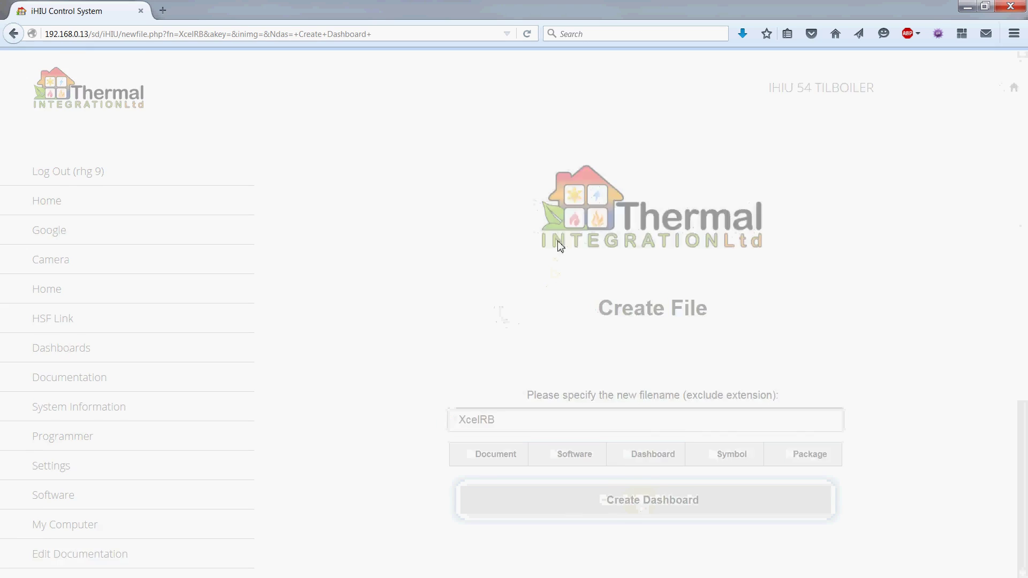
# Step: Open the XcelRB dashboard in the SVG editor in a separate window
pyautogui.click(364, 196)
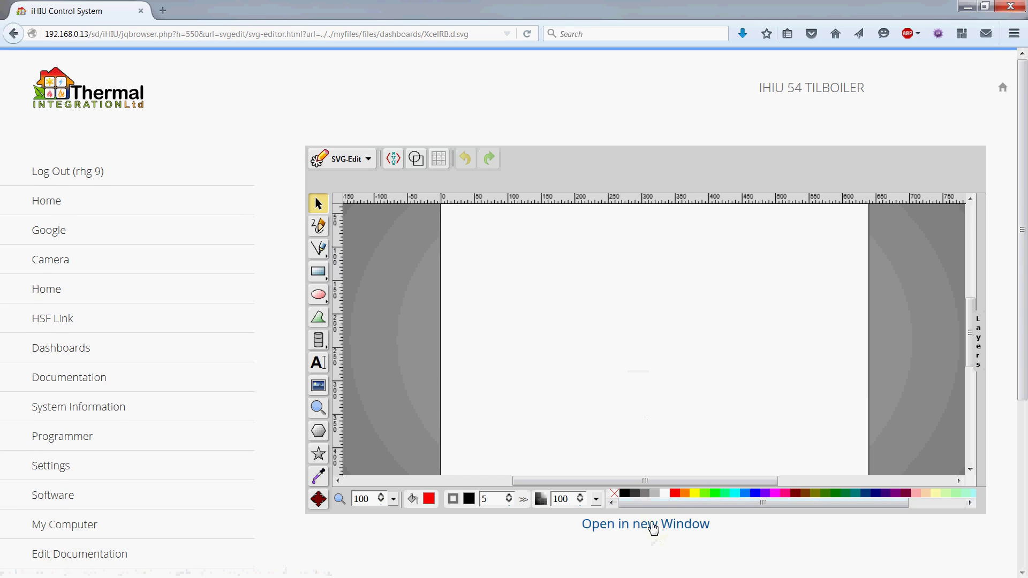
pyautogui.click(653, 524)
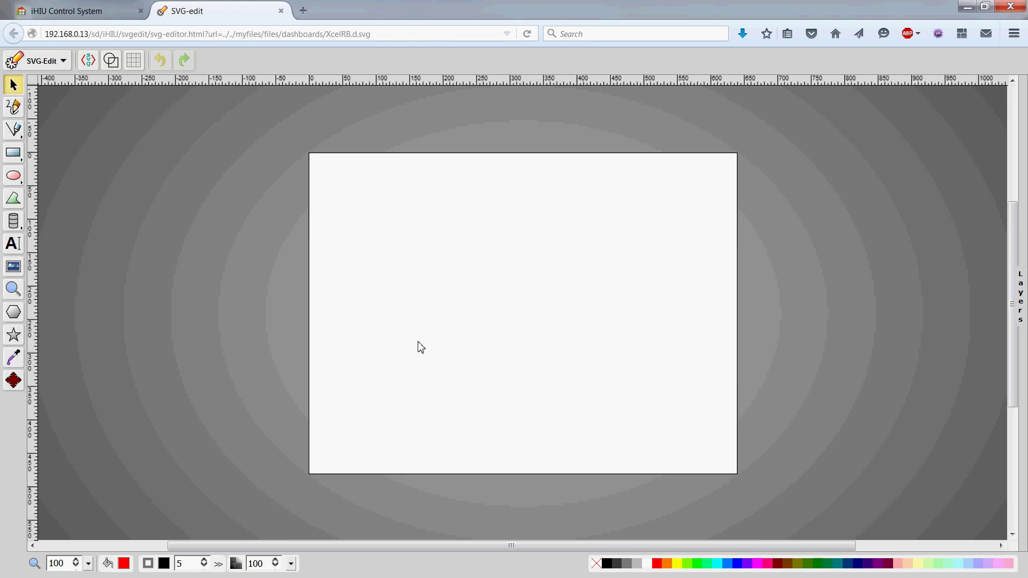
pyautogui.scroll(3, 489, 339)
pyautogui.scroll(-3, 520, 301)
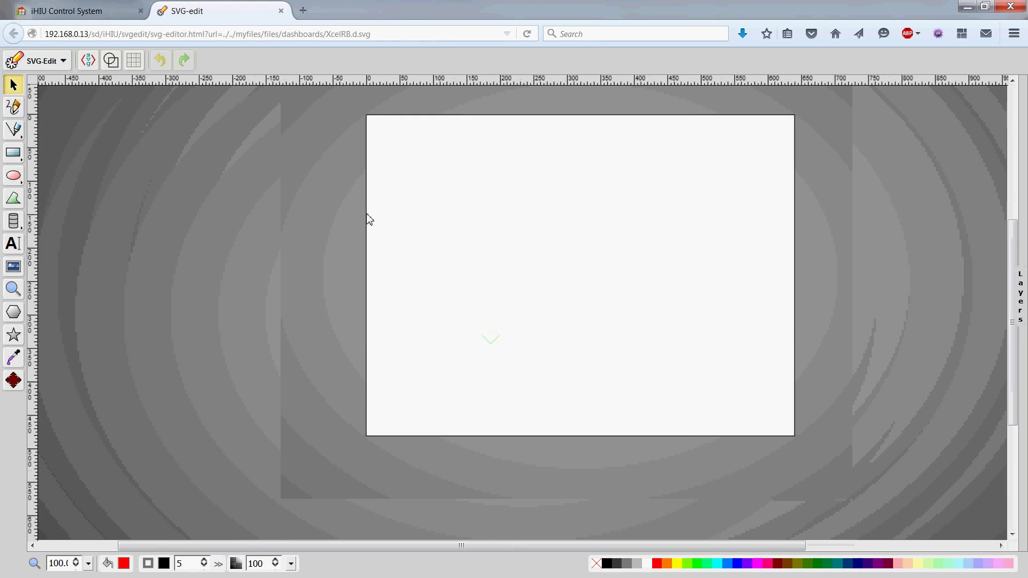
pyautogui.scroll(2, 574, 264)
pyautogui.scroll(-2, 535, 303)
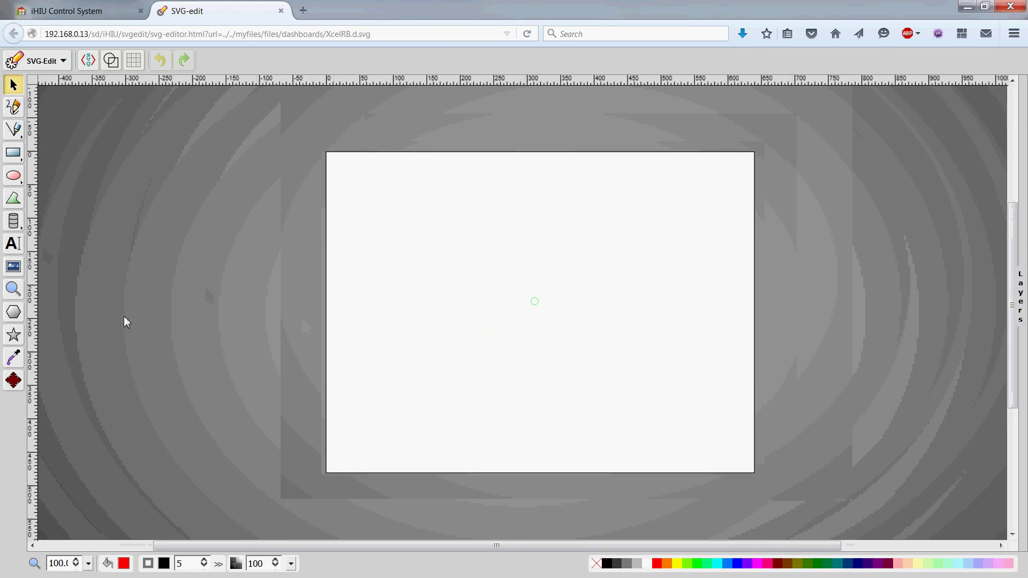
# Step: Draw a tall tank symbol from the iHIU Symbols library mid-canvas at about x 220, y 125, and set its stroke width to 2
pyautogui.click(14, 221)
pyautogui.click(174, 134)
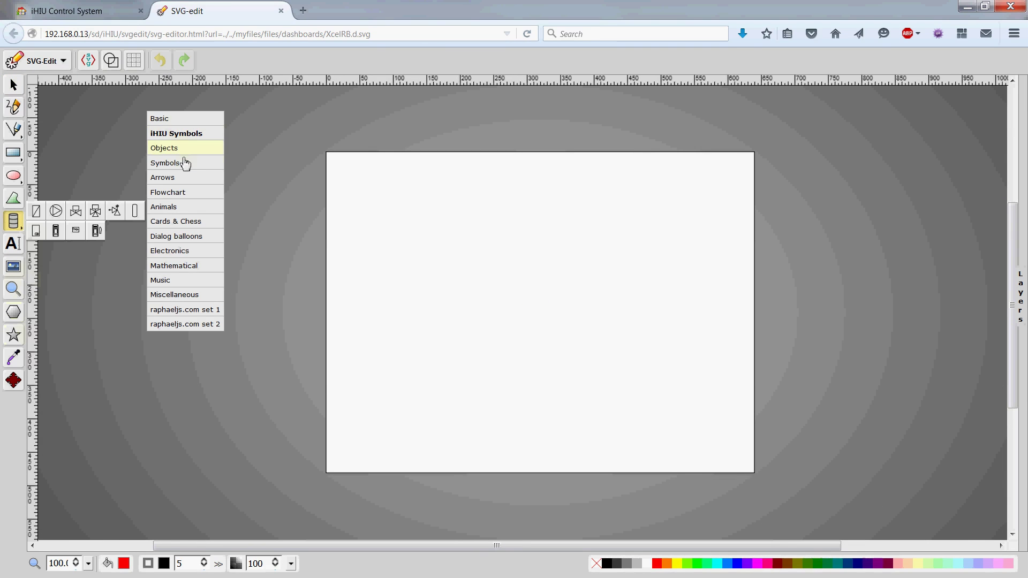
pyautogui.click(134, 210)
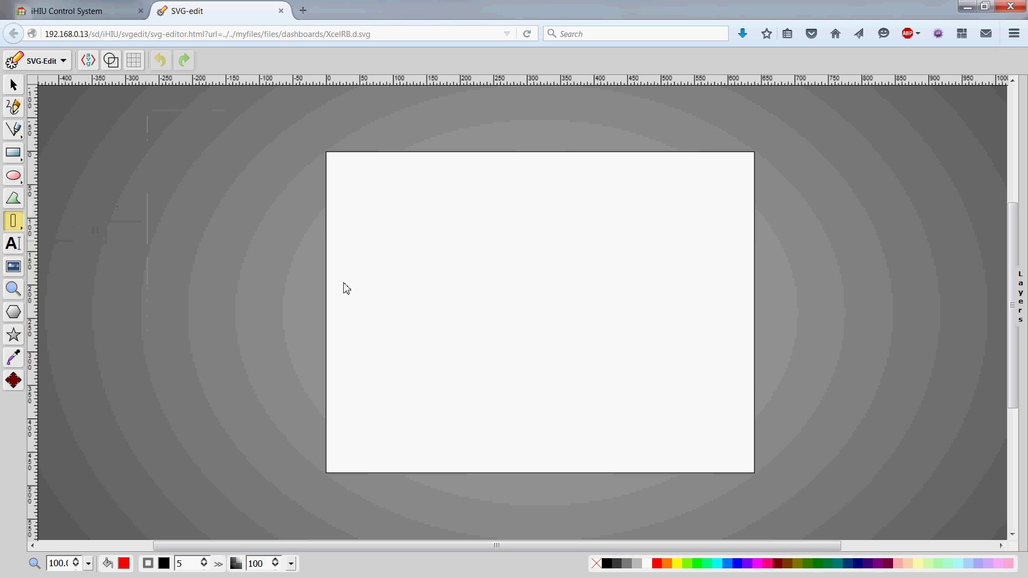
pyautogui.moveTo(473, 236); pyautogui.dragTo(571, 445)
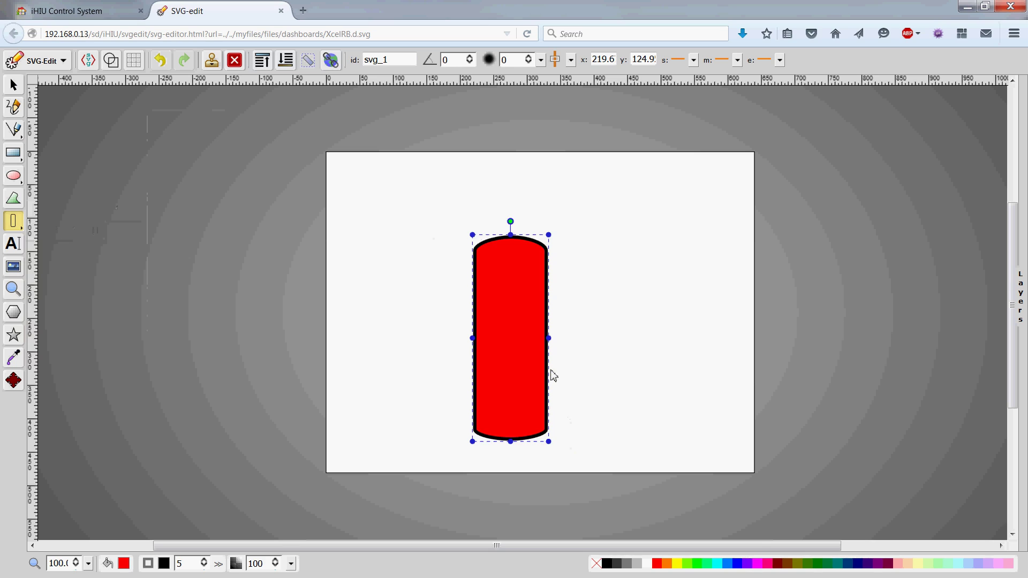
pyautogui.click(203, 566)
pyautogui.click(203, 567)
pyautogui.click(204, 567)
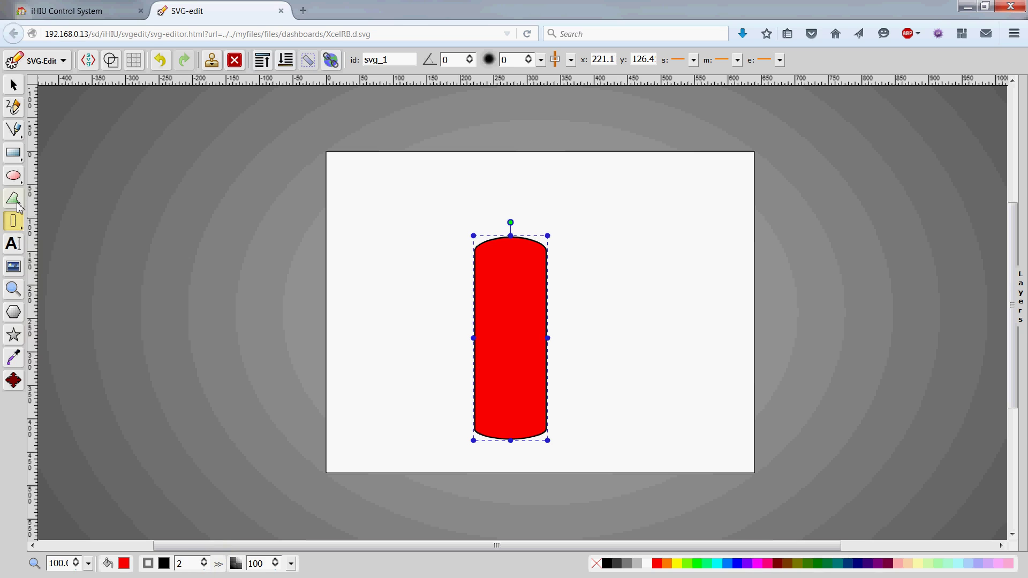
# Step: Add the iHIU box symbol with the small dial right of the tank at about x 418, y 115, and fill it light grey
pyautogui.click(21, 234)
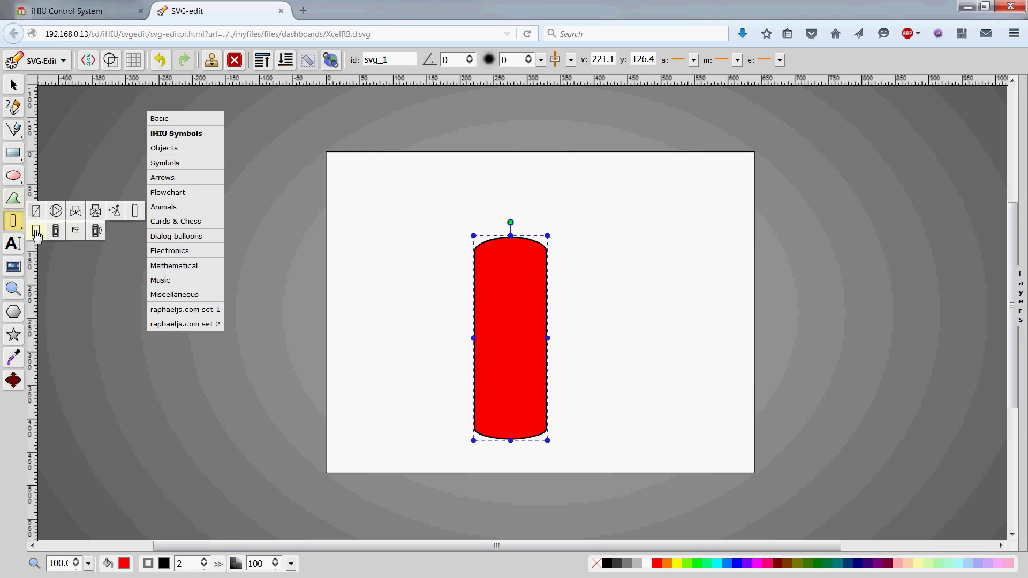
pyautogui.click(36, 231)
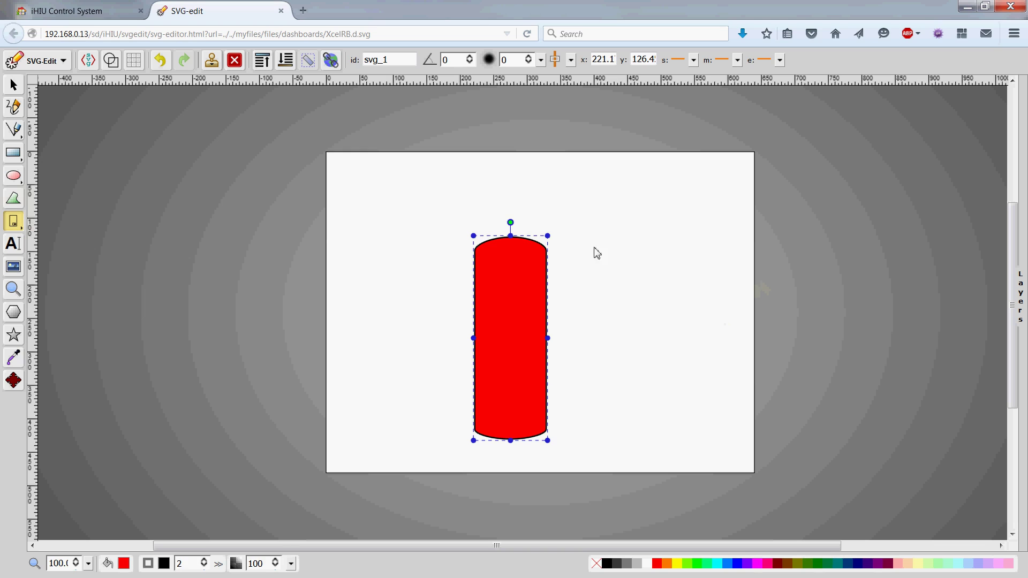
pyautogui.moveTo(606, 230); pyautogui.dragTo(654, 345)
pyautogui.click(637, 564)
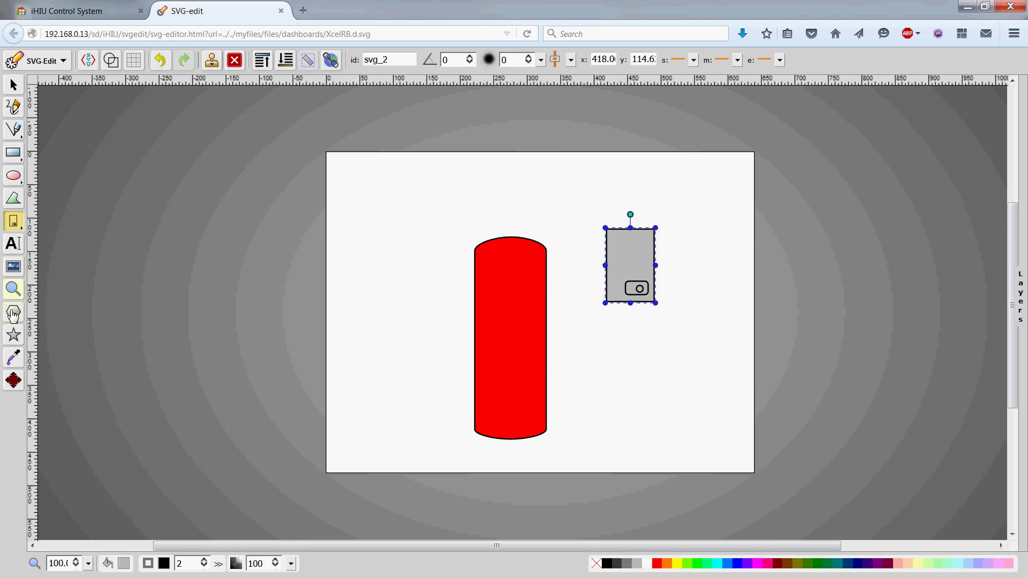
# Step: Place two iHIU diagonal-line rectangle symbols, one below the grey box at about x 429, y 318, and one left of the tank at about x 131, y 207
pyautogui.click(19, 224)
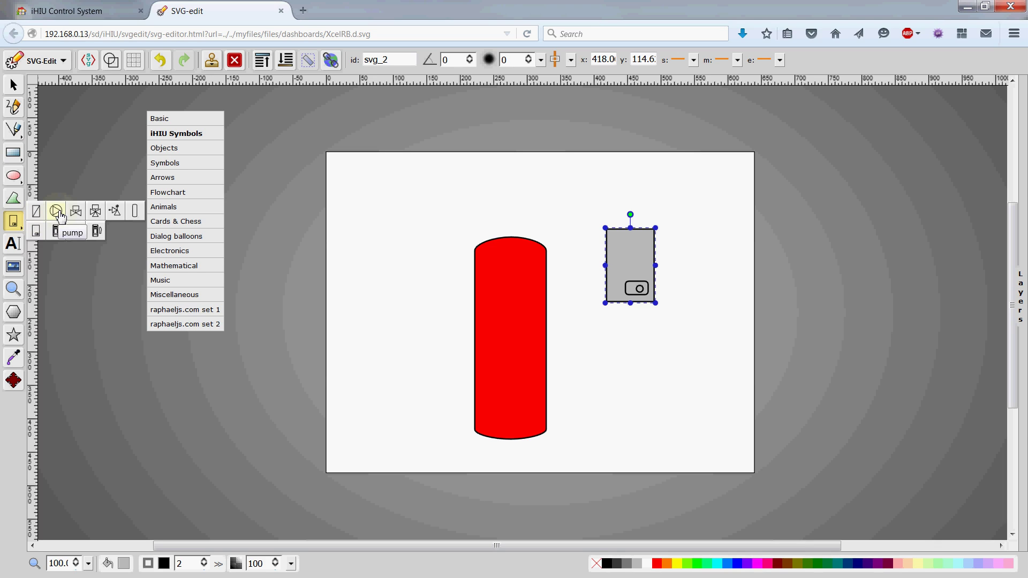
pyautogui.click(37, 213)
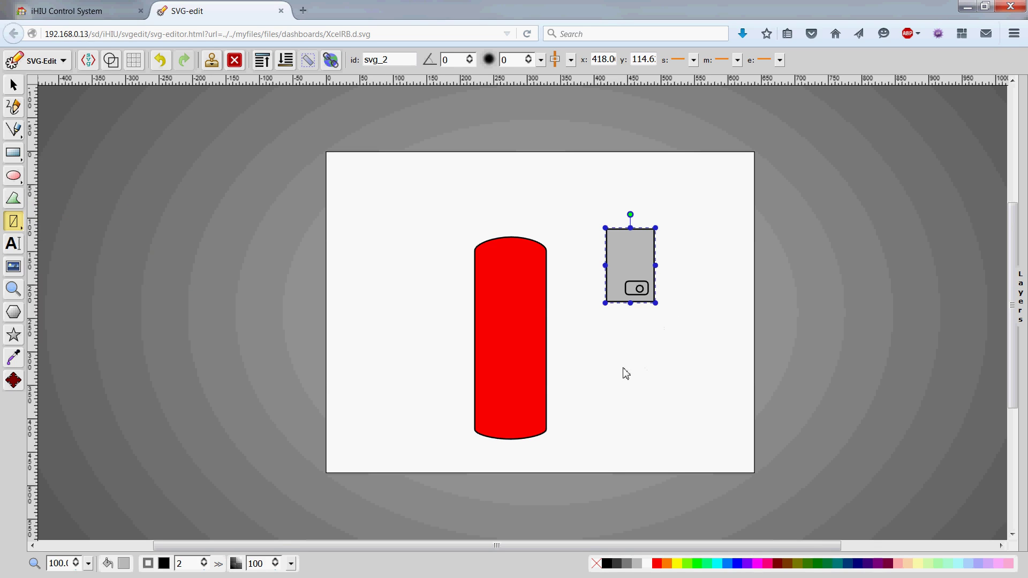
pyautogui.moveTo(636, 380); pyautogui.dragTo(694, 429)
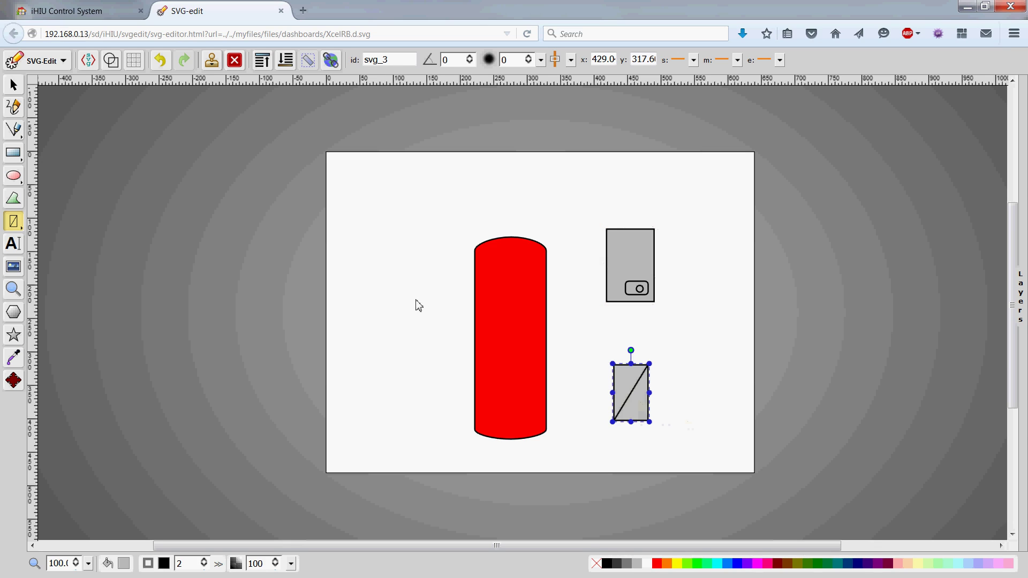
pyautogui.moveTo(415, 292); pyautogui.dragTo(447, 366)
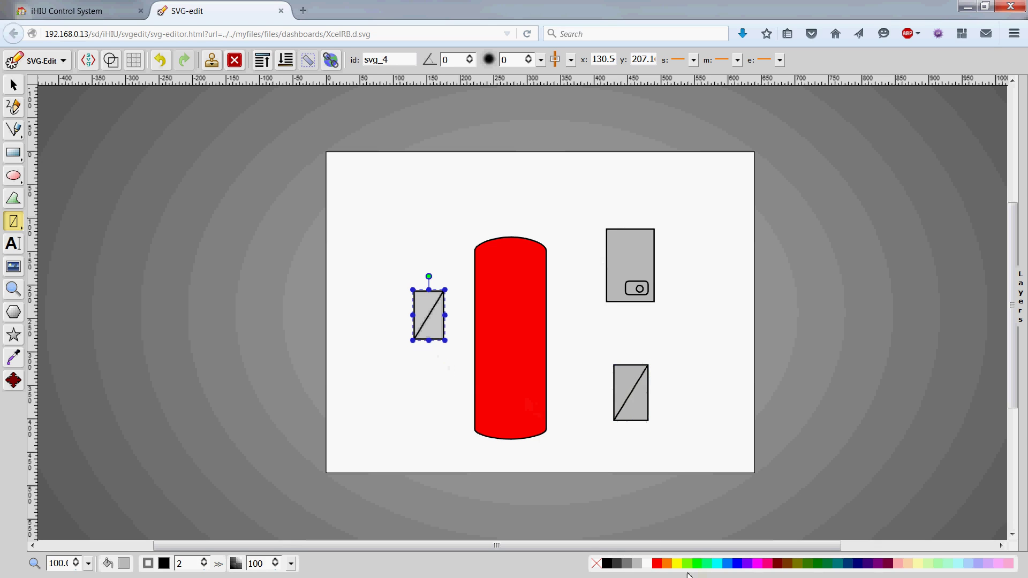
# Step: Fill the diagonal-line symbol left of the tank red and the one below the grey box bright green
pyautogui.click(658, 568)
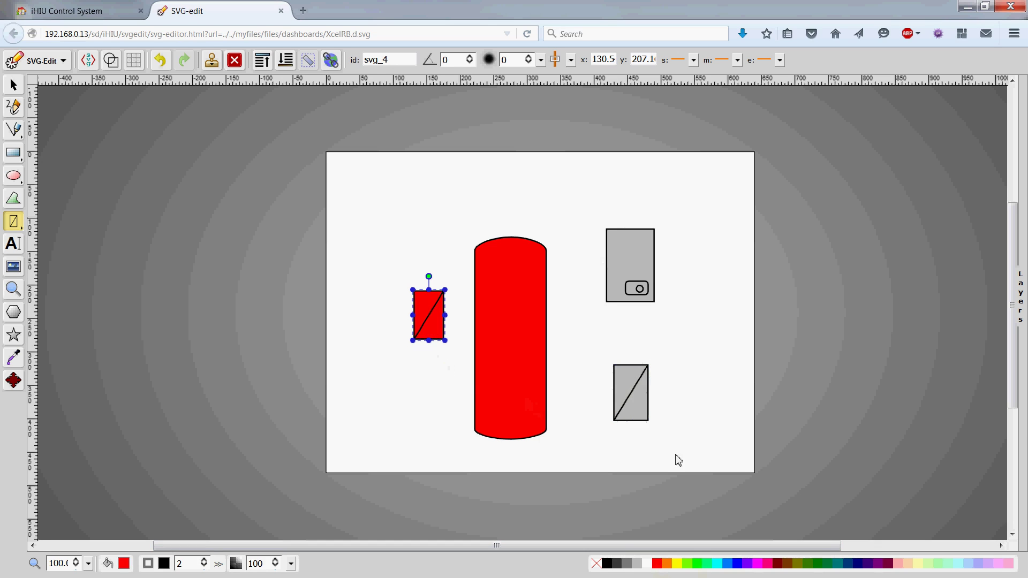
pyautogui.click(645, 416)
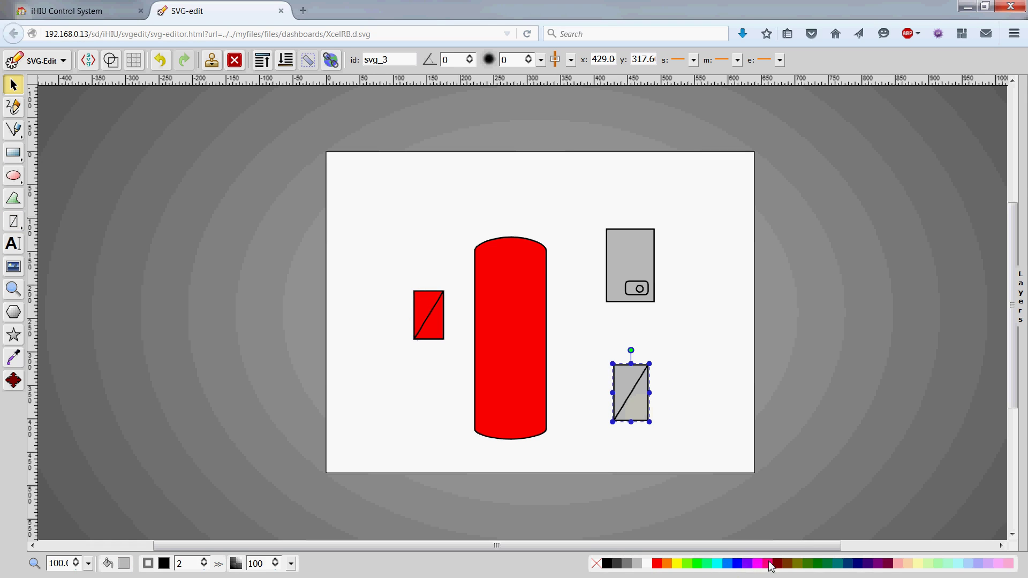
pyautogui.click(696, 565)
pyautogui.click(677, 330)
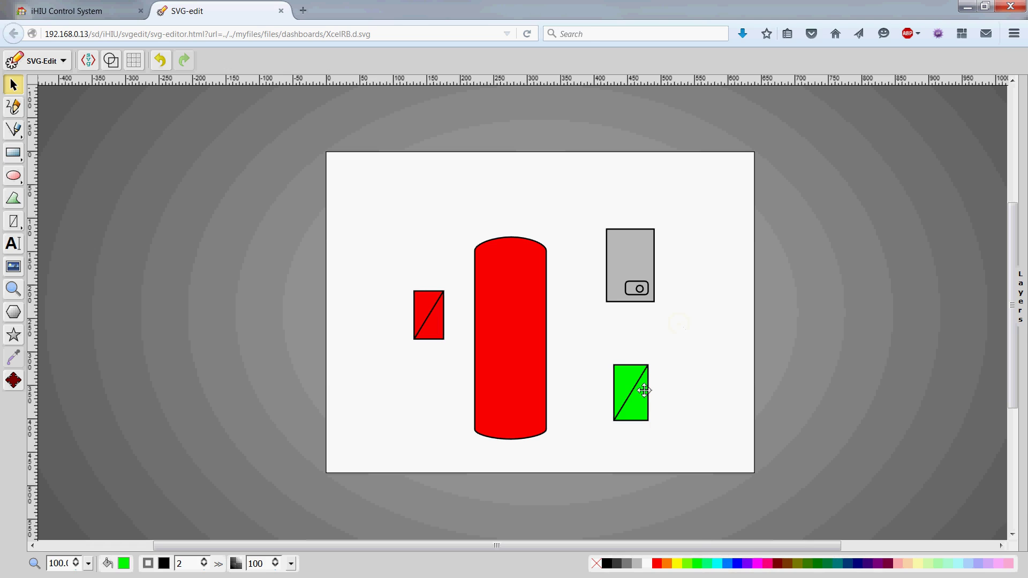
# Step: Change the fill of the diagonal-line symbol left of the tank to orange
pyautogui.click(430, 329)
pyautogui.click(667, 564)
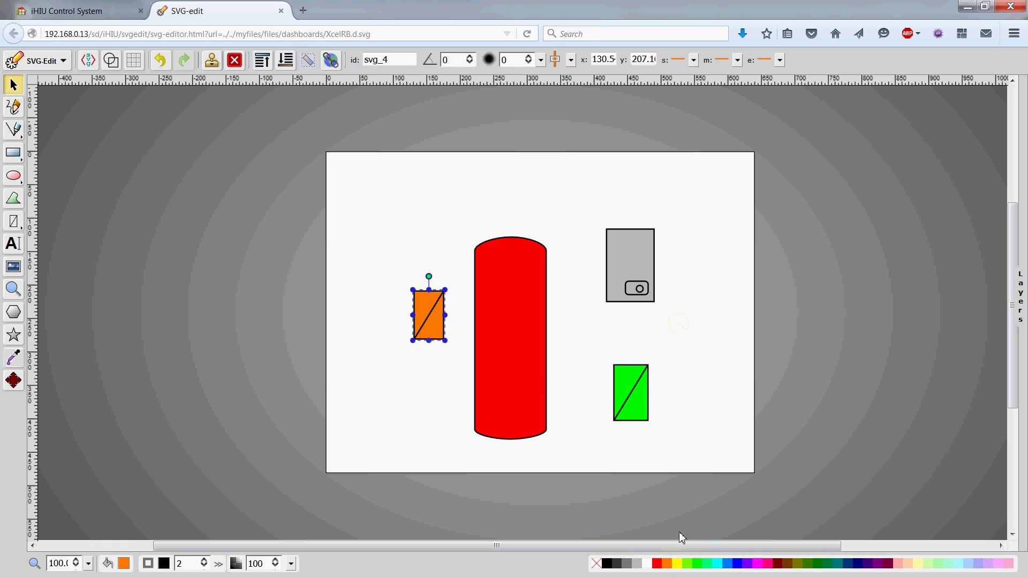
pyautogui.click(734, 297)
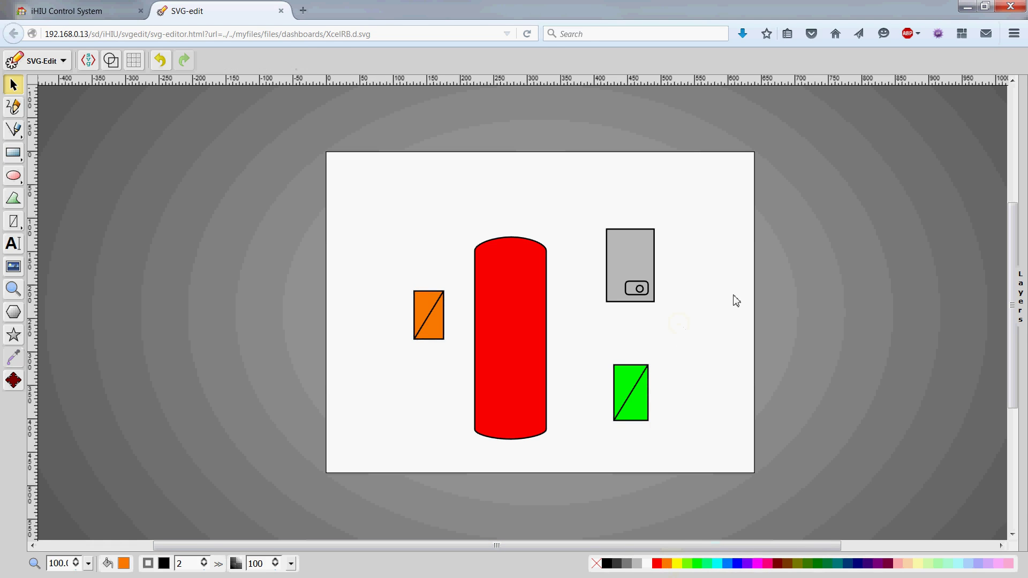
# Step: Narrow the green diagonal-line symbol by moving its right edge inward
pyautogui.click(636, 396)
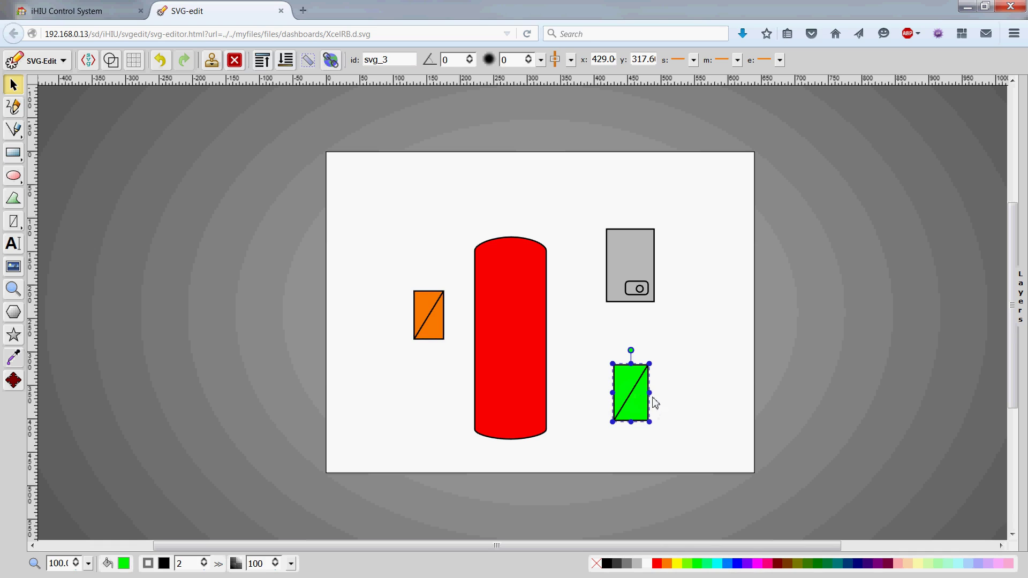
pyautogui.moveTo(649, 392); pyautogui.dragTo(637, 394)
pyautogui.click(688, 396)
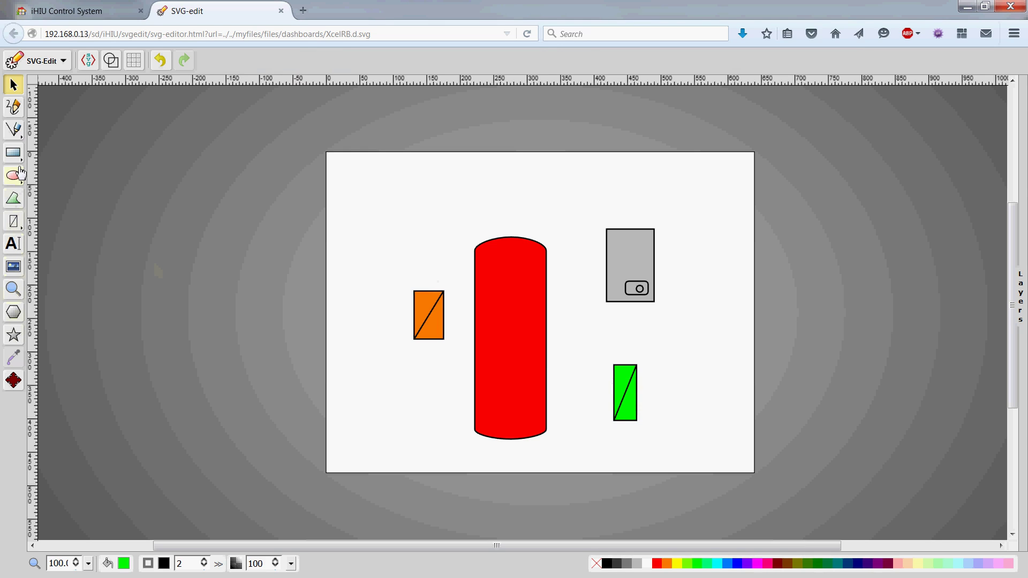
# Step: Place an iHIU three-way valve symbol between the tank and the grey box at about x 354, y 181
pyautogui.click(18, 227)
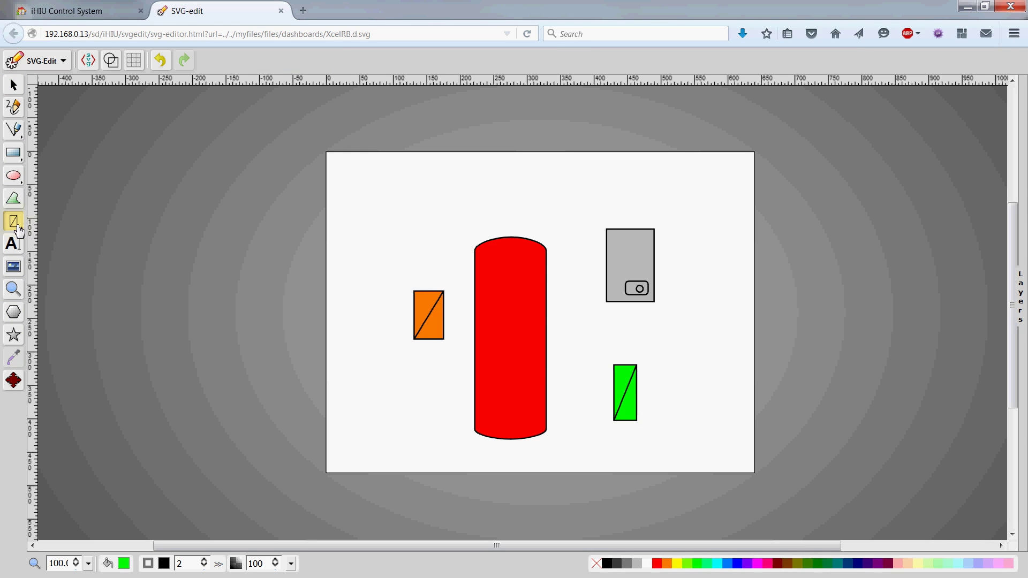
pyautogui.click(18, 230)
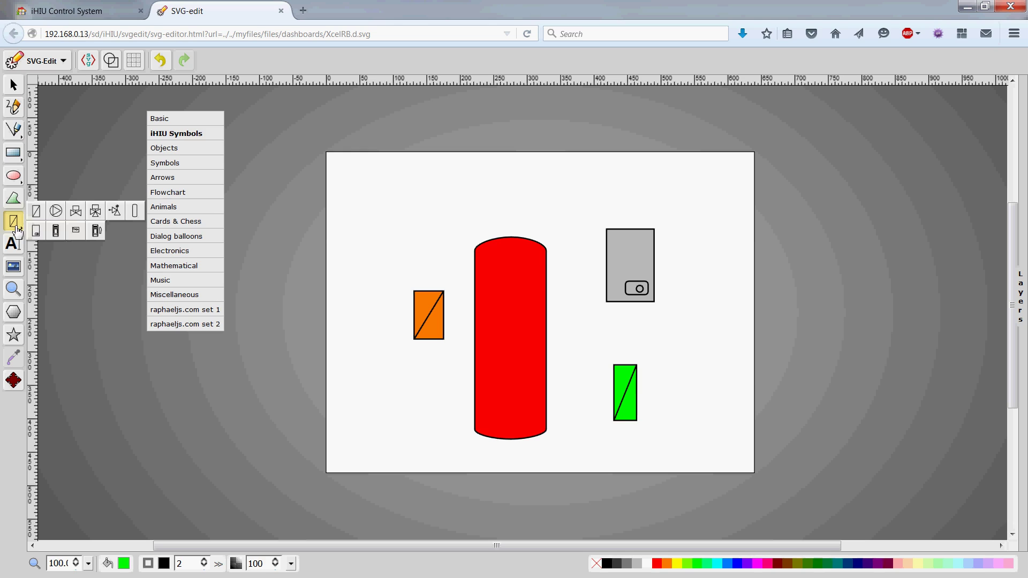
pyautogui.click(97, 213)
pyautogui.moveTo(566, 274); pyautogui.dragTo(588, 302)
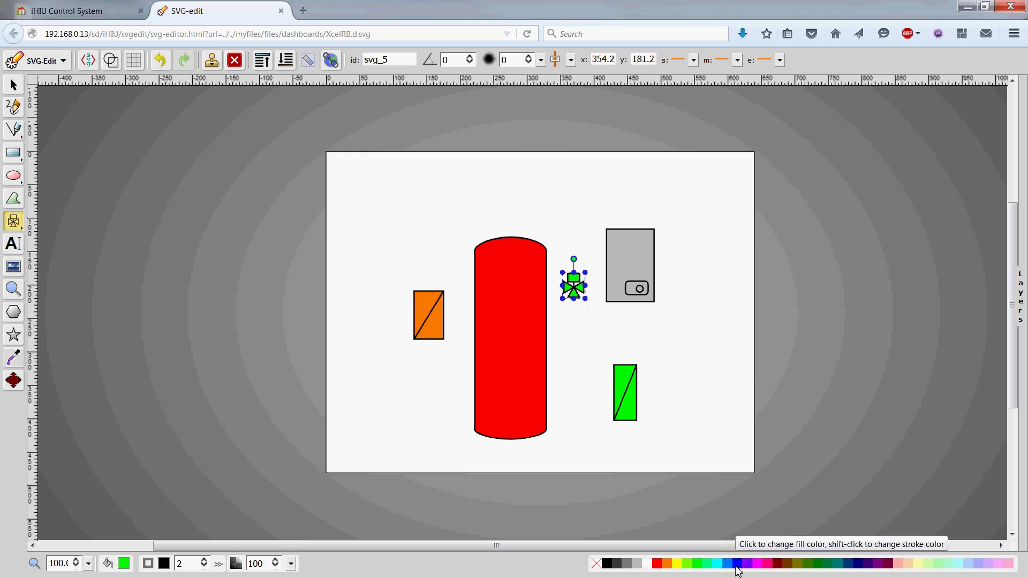
# Step: Fill the three-way valve symbol orange, rotate it to -90 degrees and lower it to about x 357, y 235
pyautogui.click(787, 566)
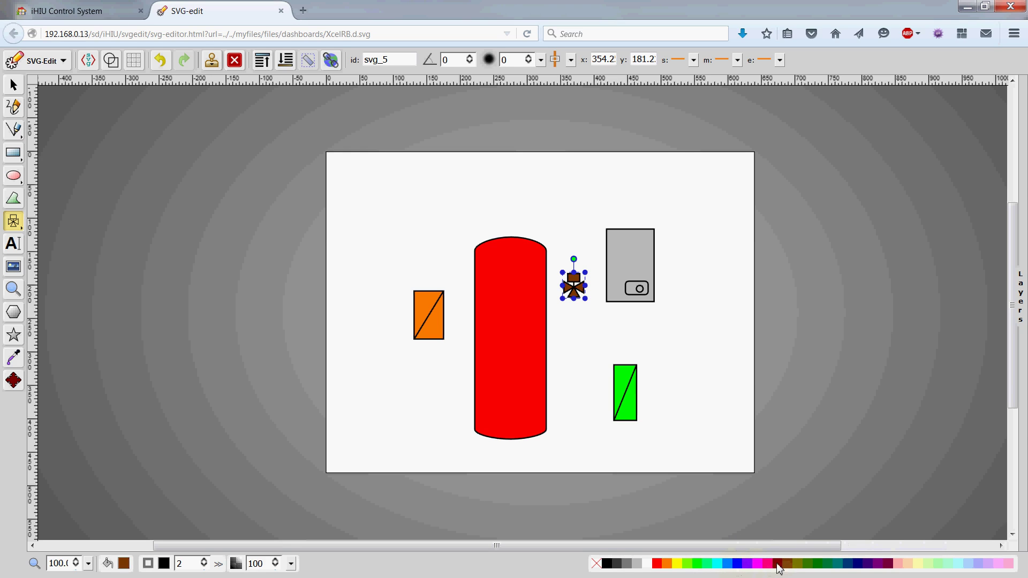
pyautogui.click(667, 565)
pyautogui.moveTo(573, 259); pyautogui.dragTo(579, 343)
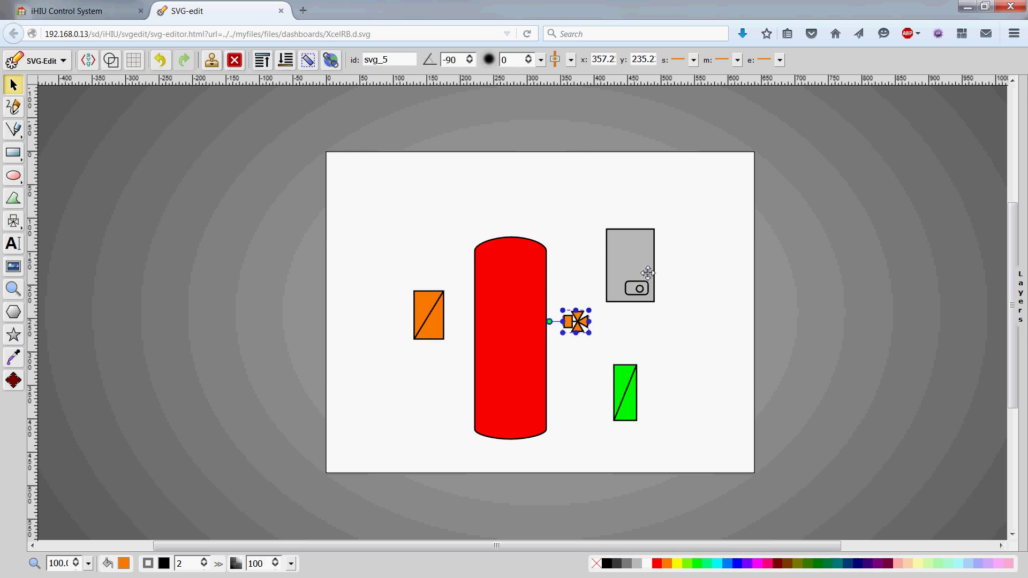
# Step: Move the grey box right to about x 444, y 120, and shift the three-way valve slightly right and up
pyautogui.moveTo(637, 277); pyautogui.dragTo(653, 279)
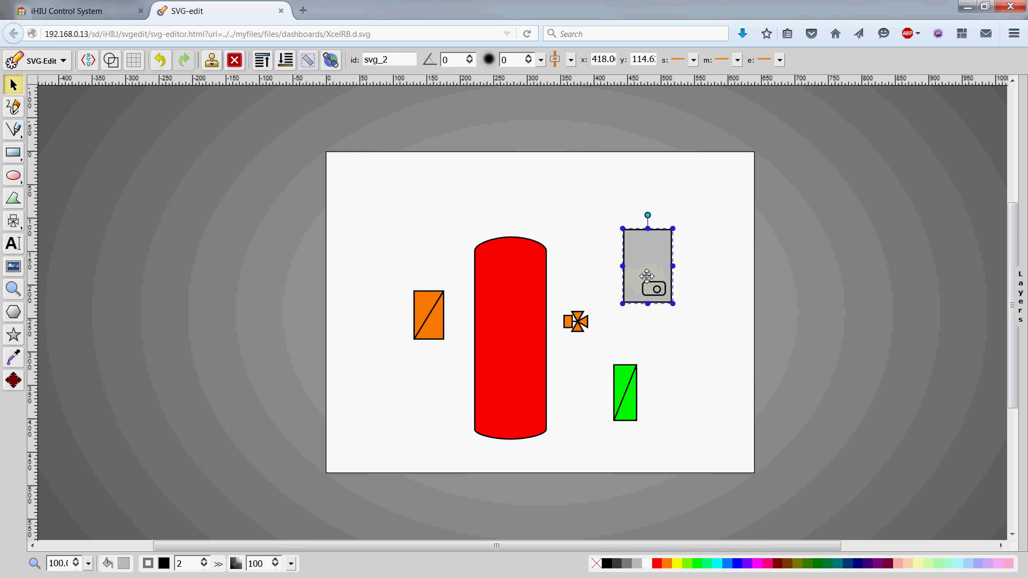
pyautogui.moveTo(578, 324); pyautogui.dragTo(589, 327)
pyautogui.click(591, 280)
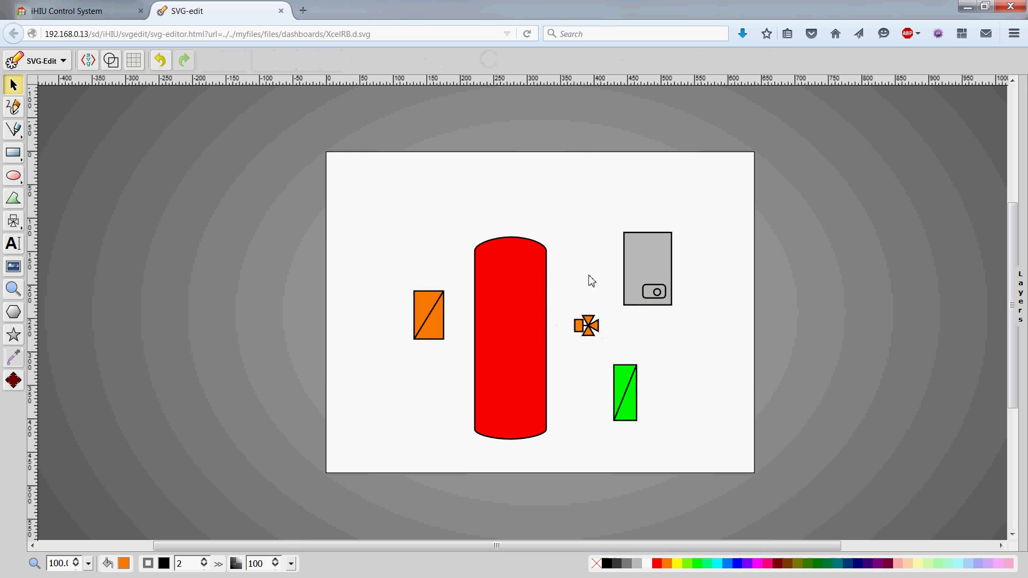
pyautogui.click(588, 325)
pyautogui.moveTo(588, 325); pyautogui.dragTo(582, 316)
pyautogui.click(586, 284)
pyautogui.click(284, 235)
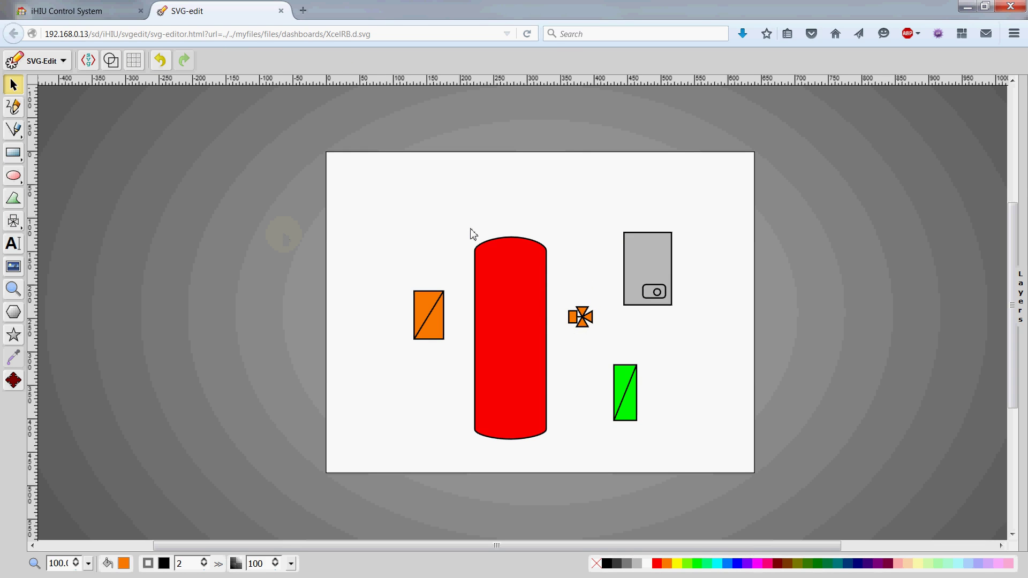
# Step: Place an iHIU pump symbol right of the three-way valve at about x 408, y 226, and fill it red
pyautogui.click(16, 226)
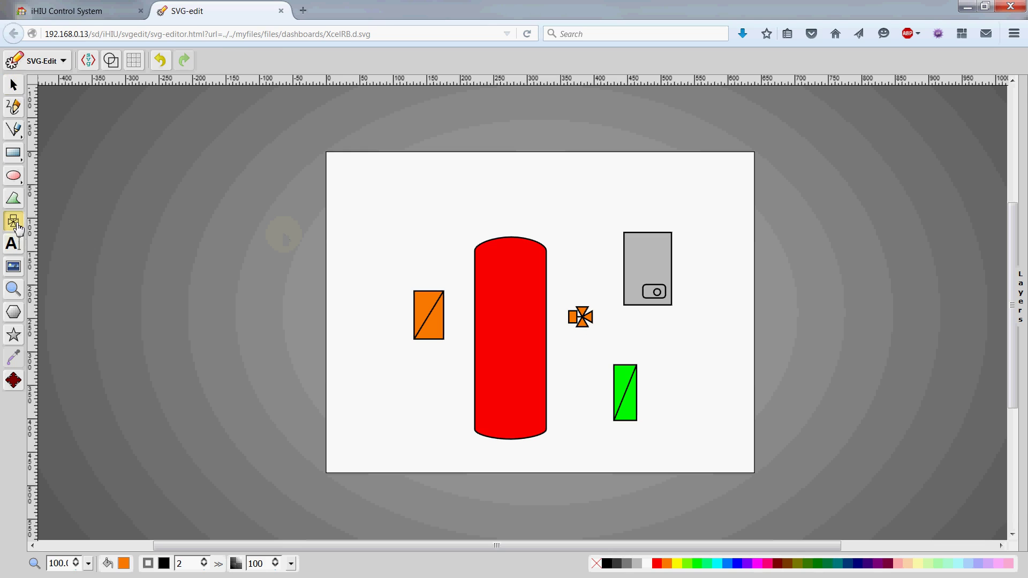
pyautogui.moveTo(17, 225)
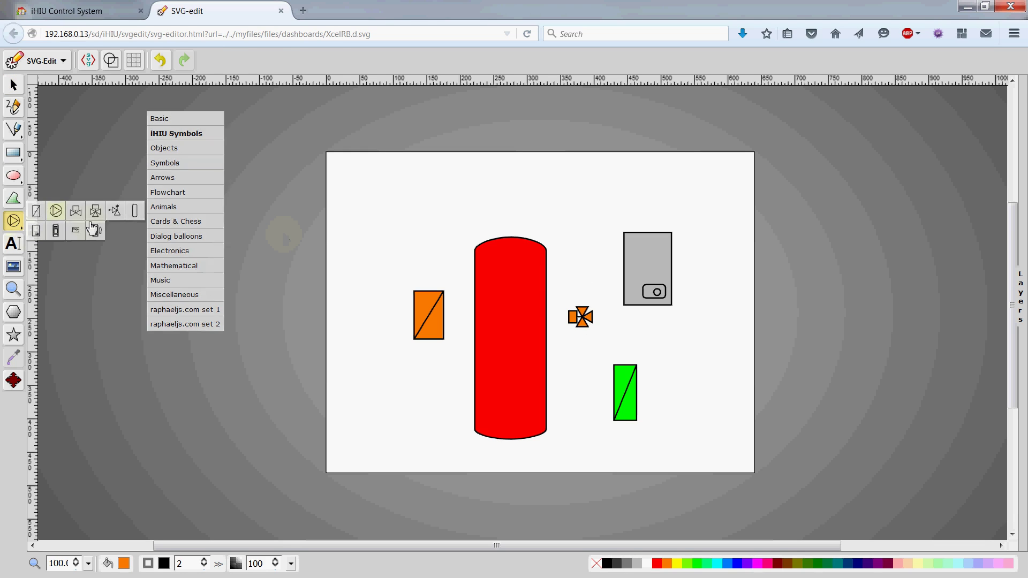
pyautogui.click(57, 222)
pyautogui.moveTo(600, 303); pyautogui.dragTo(627, 338)
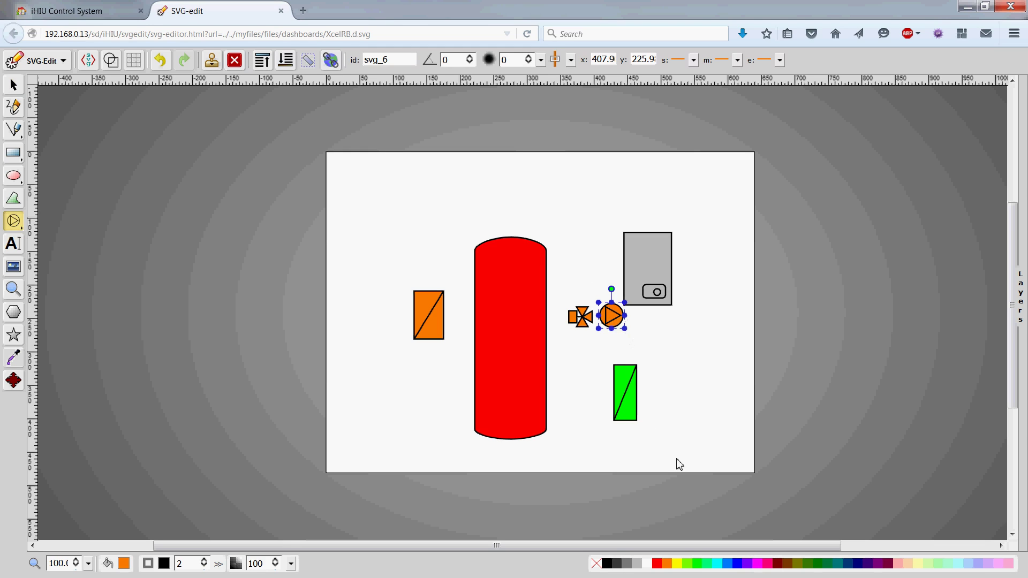
pyautogui.click(656, 564)
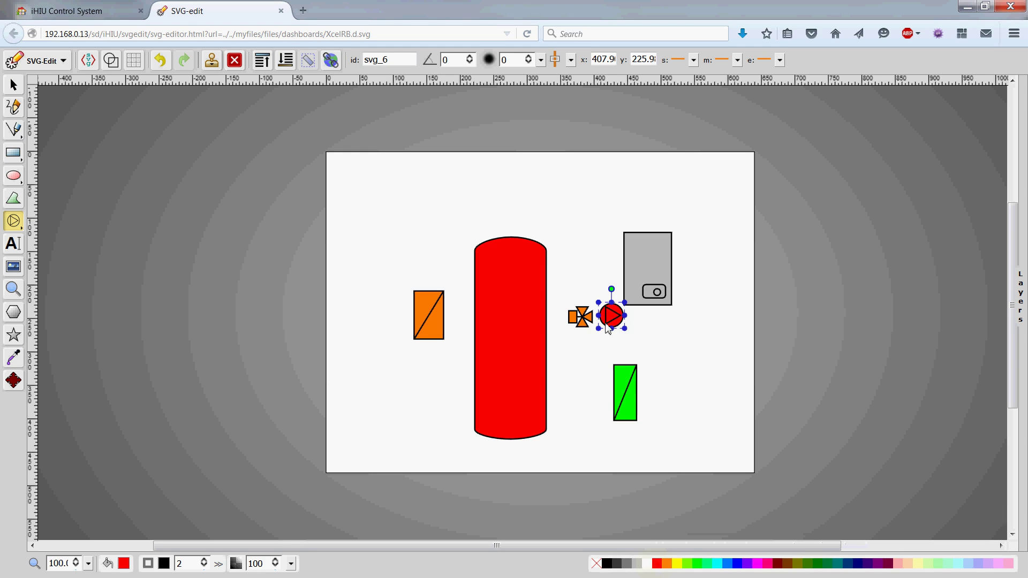
# Step: Raise the grey box clear of the pump, and shift the red pump right to about x 425, y 226
pyautogui.click(651, 289)
pyautogui.moveTo(651, 289); pyautogui.dragTo(652, 263)
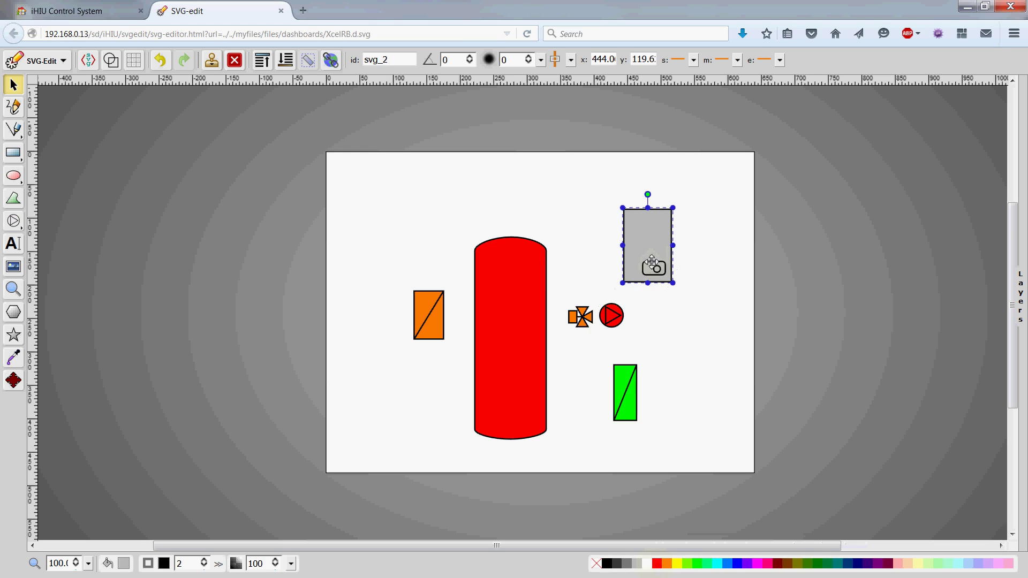
pyautogui.click(717, 337)
pyautogui.click(616, 318)
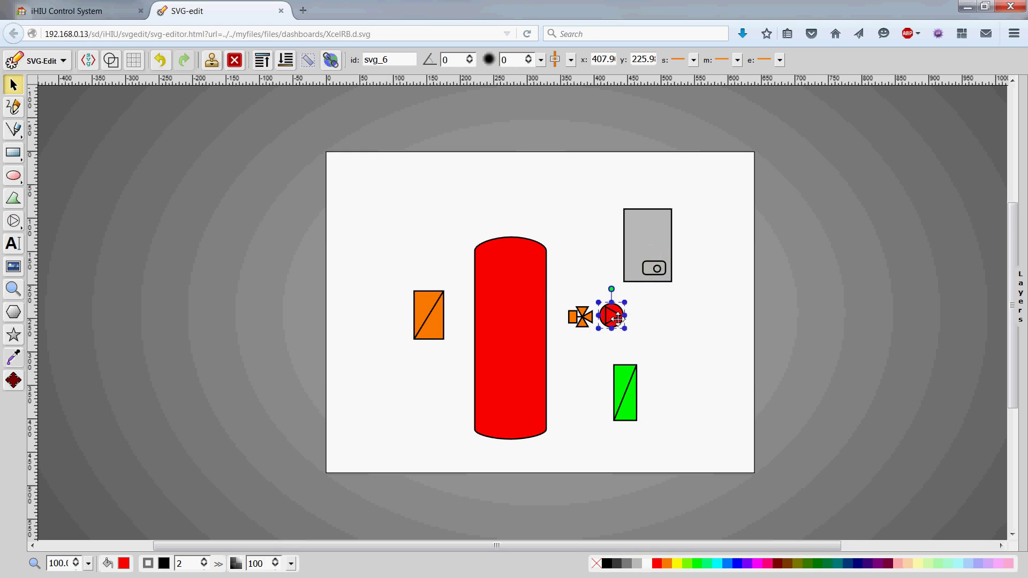
pyautogui.moveTo(617, 319); pyautogui.dragTo(625, 318)
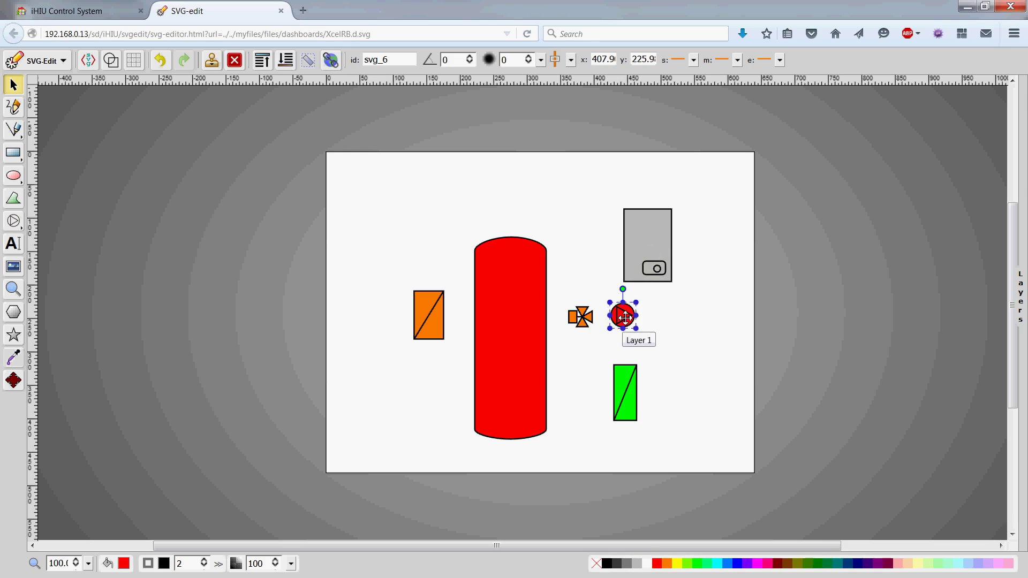
pyautogui.click(683, 332)
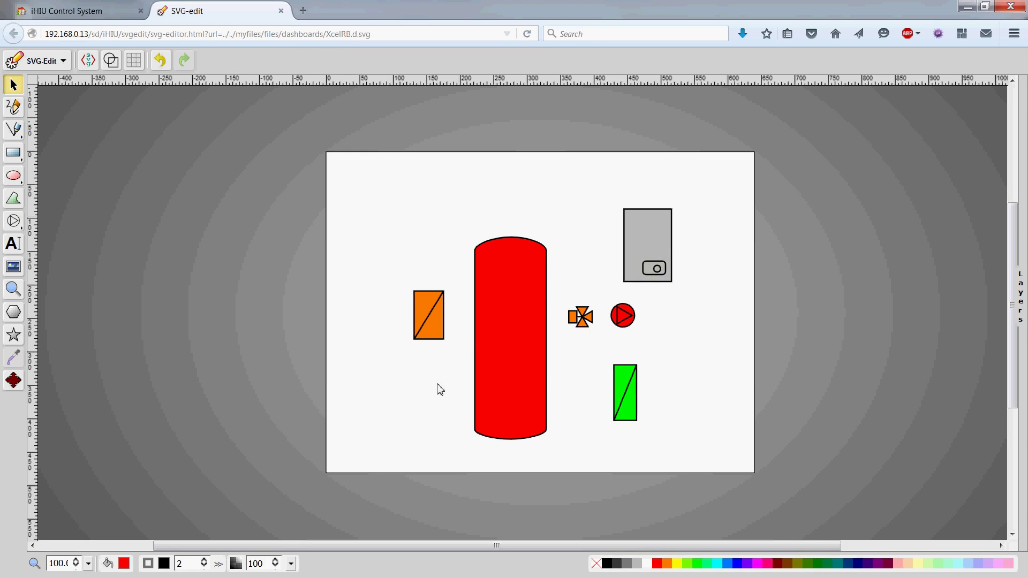
# Step: Copy the red pump and paste it at the lower left of the tank, at about x 69, y 347
pyautogui.click(623, 319)
pyautogui.rightClick(623, 318)
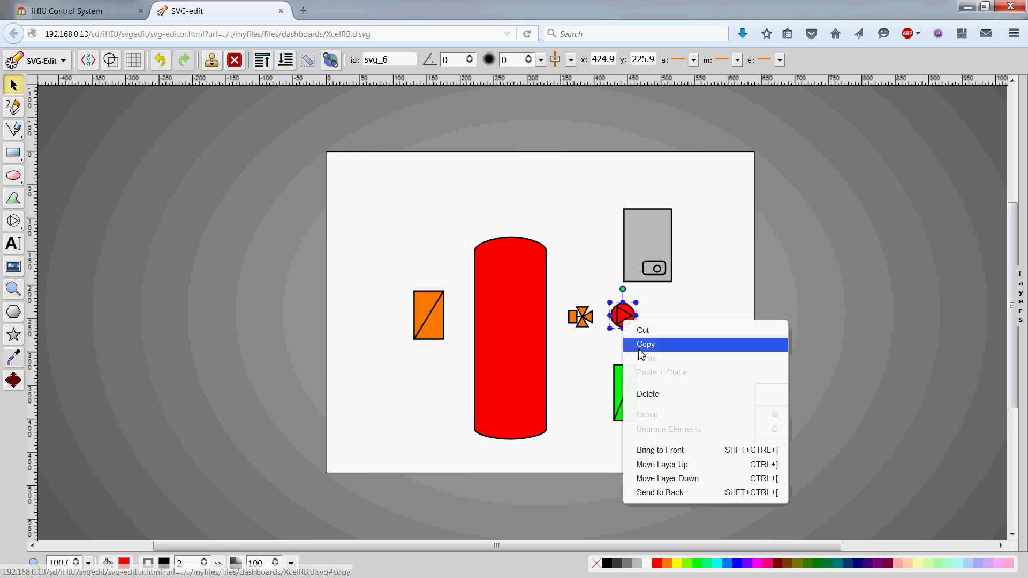
pyautogui.click(643, 345)
pyautogui.rightClick(387, 400)
pyautogui.click(413, 420)
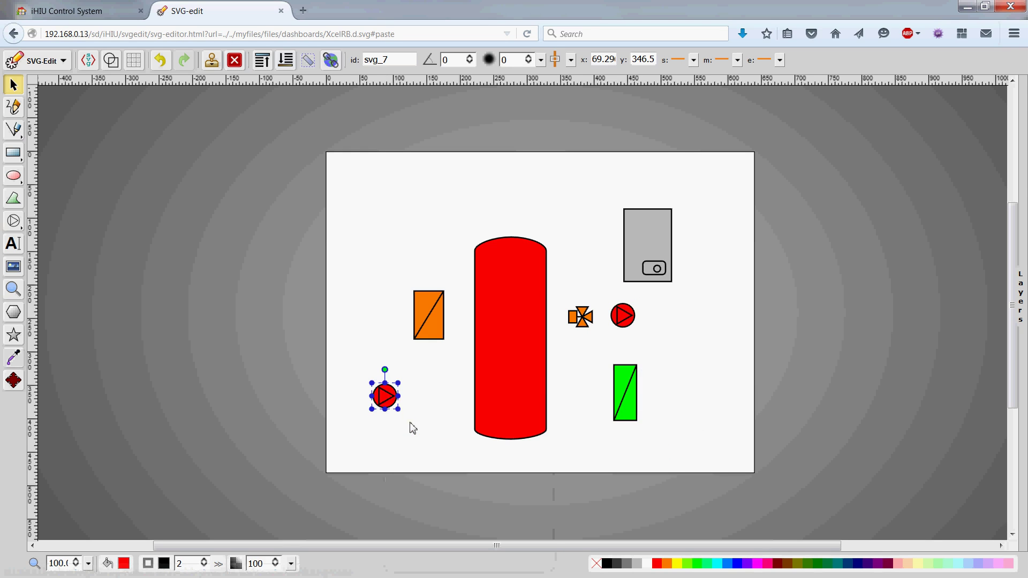
# Step: Move the pasted pump to about x 107, y 336, rotate it to 90 degrees and fill it orange
pyautogui.moveTo(384, 396); pyautogui.dragTo(438, 389)
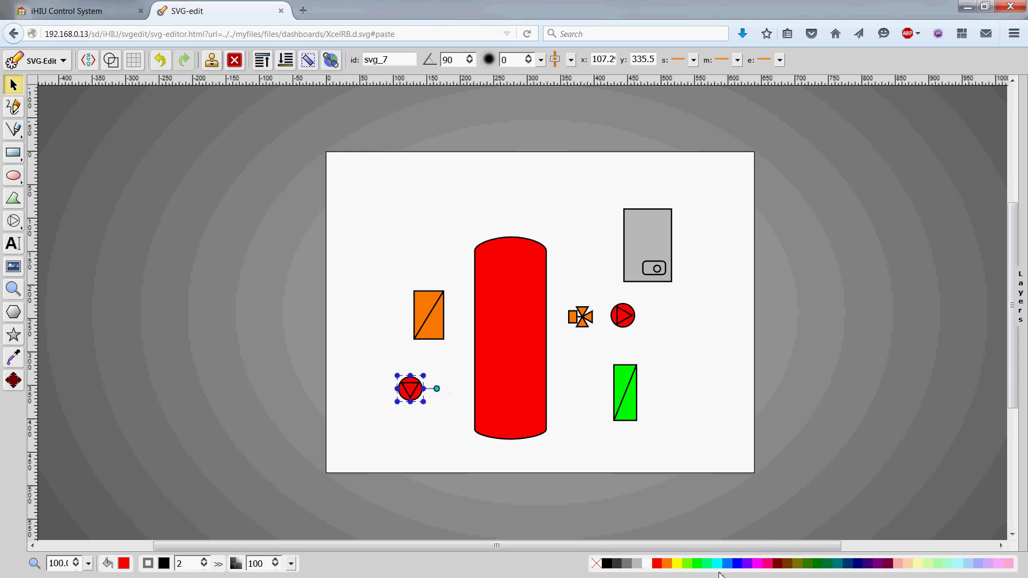
pyautogui.click(667, 566)
pyautogui.click(379, 334)
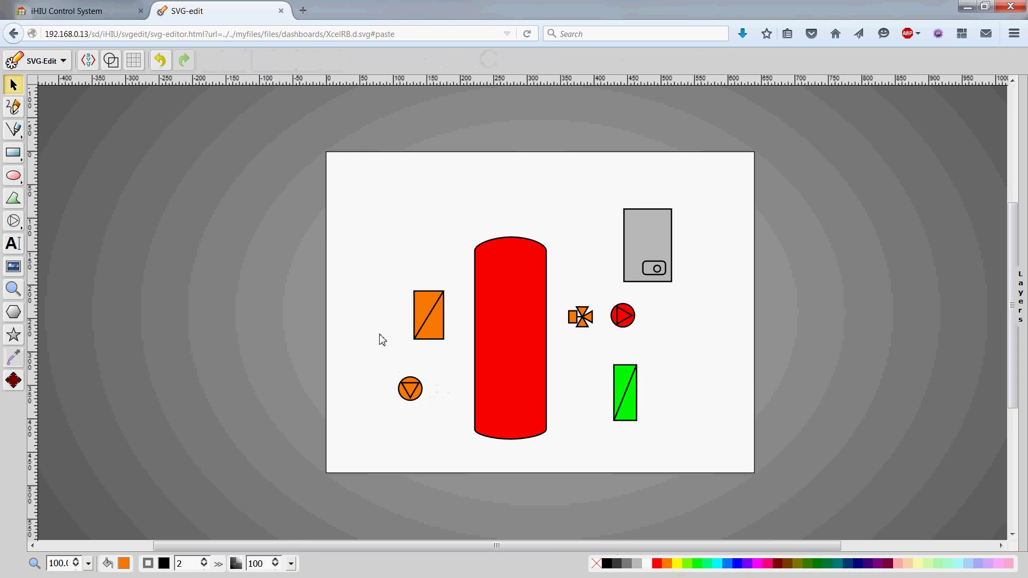
# Step: Change the three-way valve's fill to red
pyautogui.click(589, 318)
pyautogui.click(657, 565)
pyautogui.click(591, 436)
pyautogui.click(499, 338)
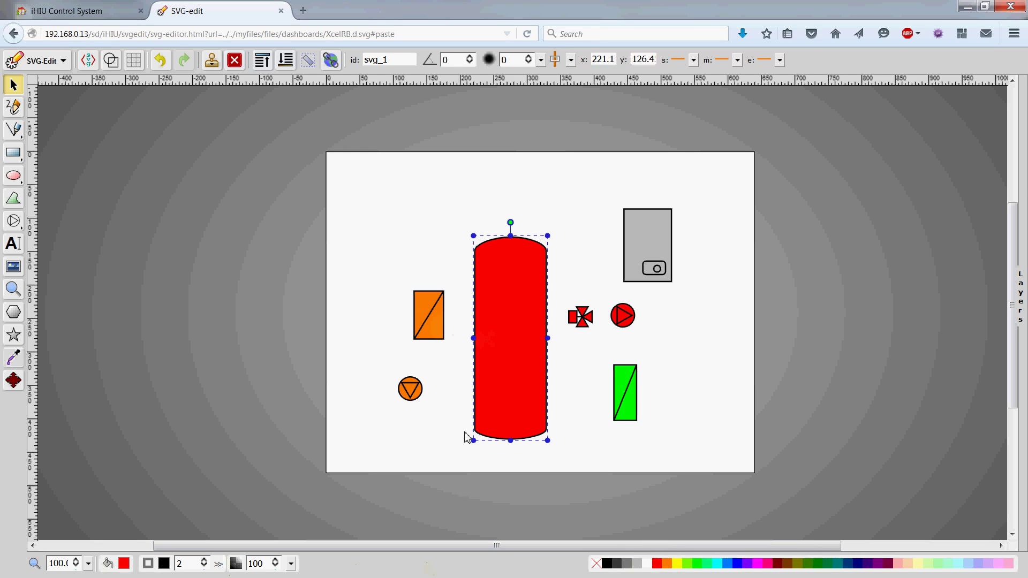
pyautogui.click(413, 243)
# Step: Move the orange pump right to about x 148, y 340, beneath the orange diagonal-line symbol
pyautogui.click(411, 388)
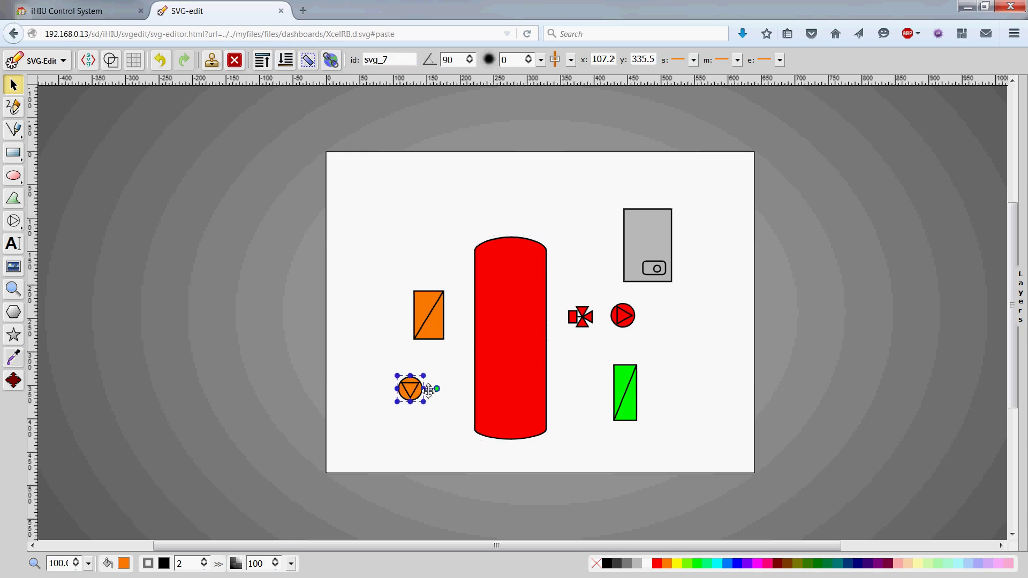
pyautogui.moveTo(429, 391); pyautogui.dragTo(439, 388)
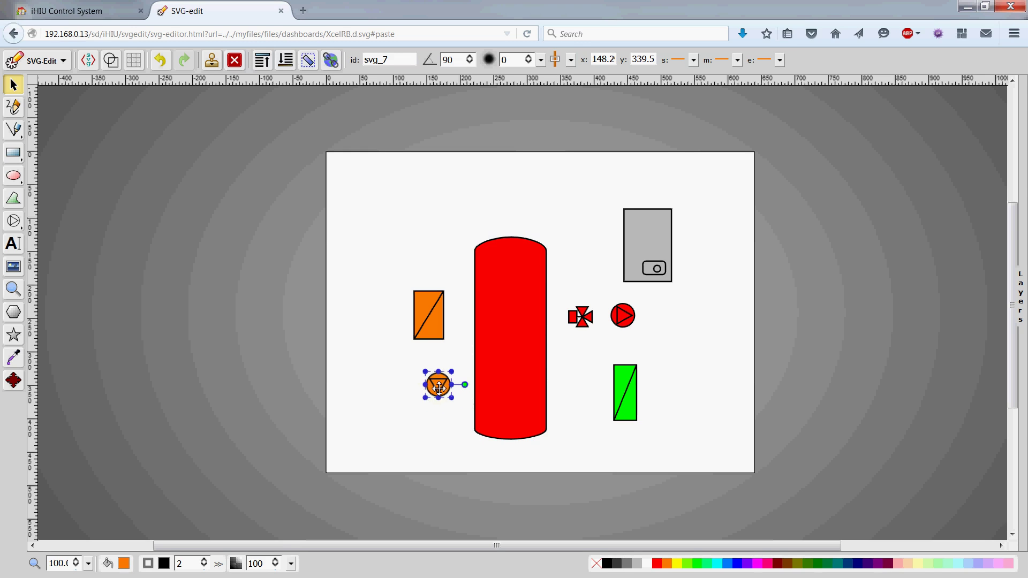
pyautogui.click(410, 359)
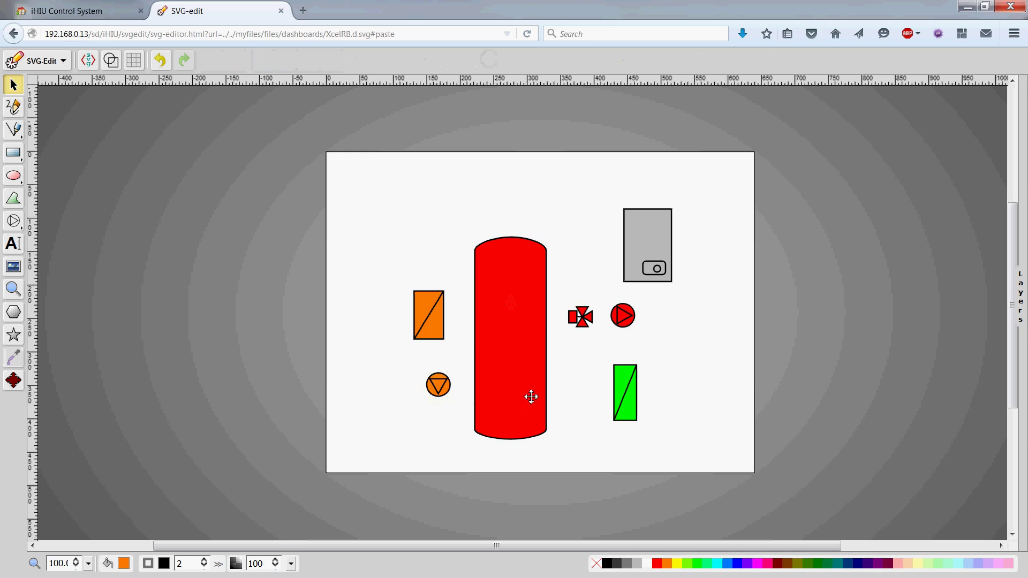
# Step: Paste another copy of the pump below the three-way valve at about x 348, y 298, and fill it bright green
pyautogui.rightClick(573, 365)
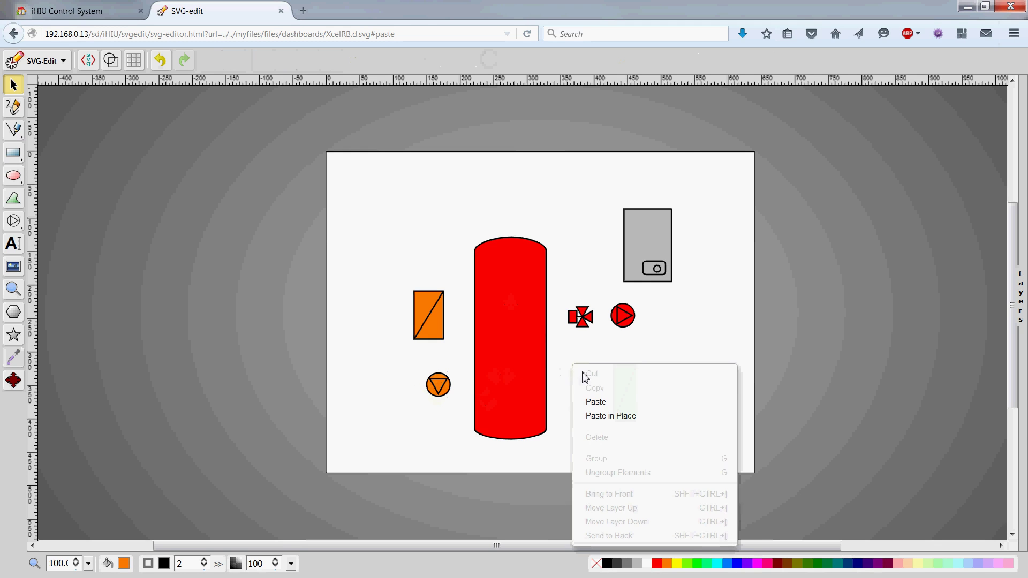
pyautogui.click(593, 402)
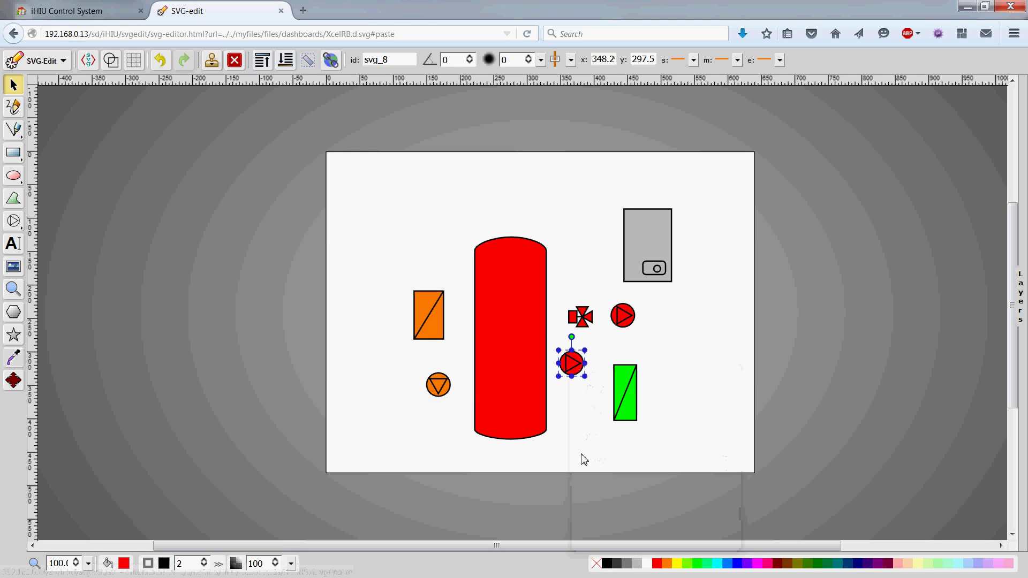
pyautogui.click(697, 566)
# Step: Move the green diagonal-line symbol right to about x 482, y 312, and shift the green pump right toward it
pyautogui.moveTo(626, 387); pyautogui.dragTo(661, 383)
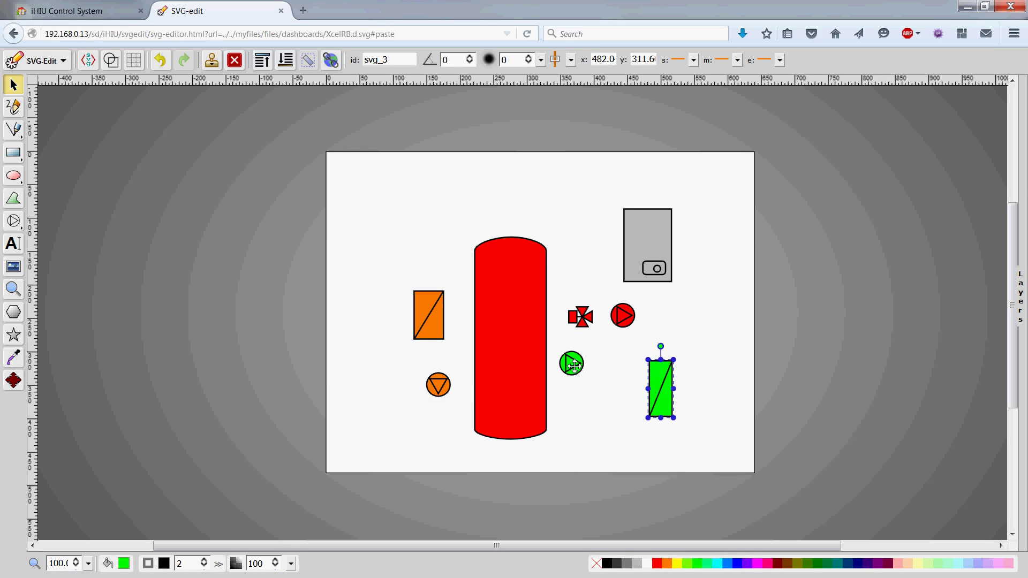
pyautogui.moveTo(574, 367); pyautogui.dragTo(602, 373)
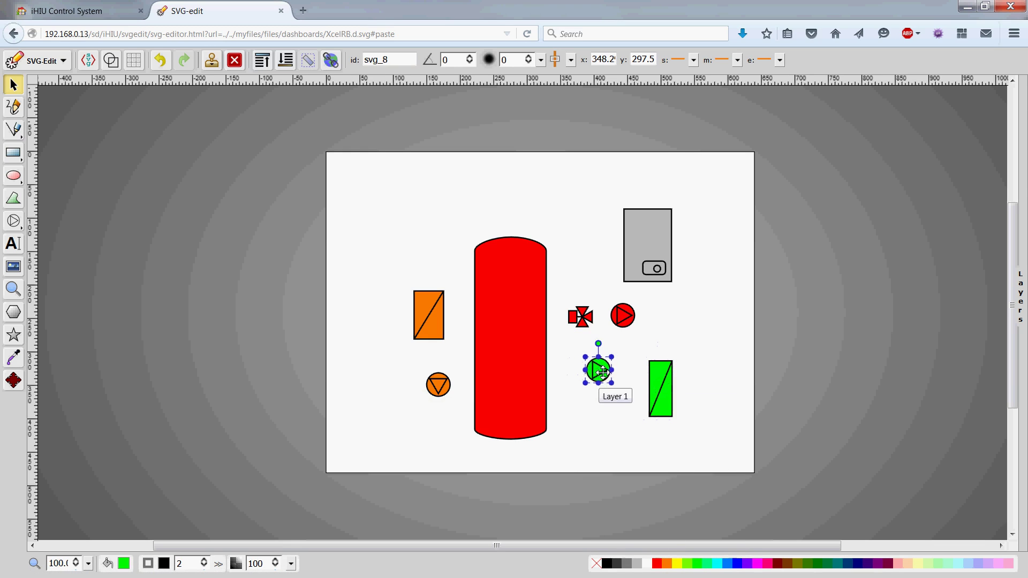
pyautogui.click(571, 304)
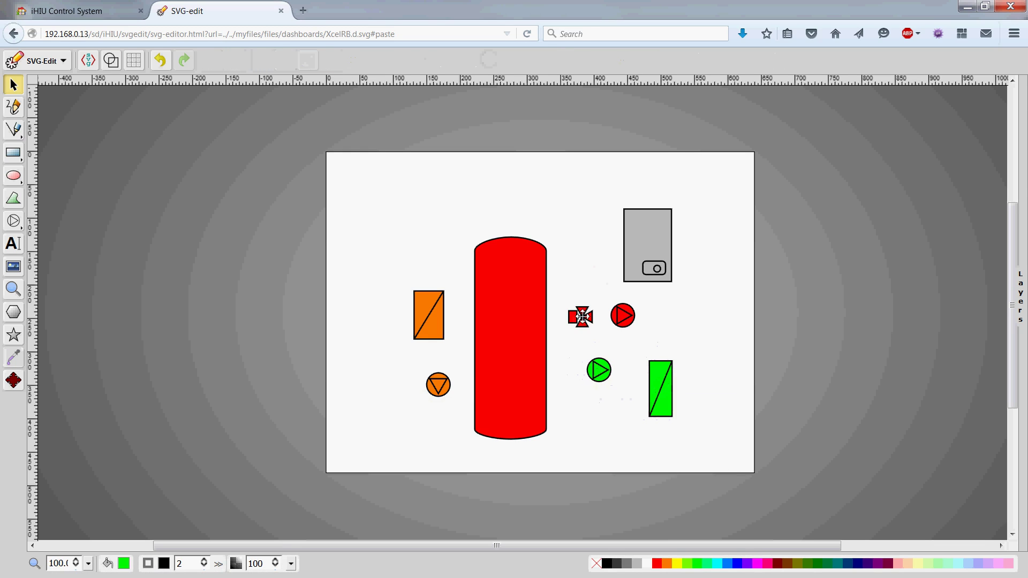
# Step: Nudge the three-way valve up and slightly left toward the tank, and adjust the green pump's position slightly
pyautogui.moveTo(583, 316); pyautogui.dragTo(582, 306)
pyautogui.click(595, 336)
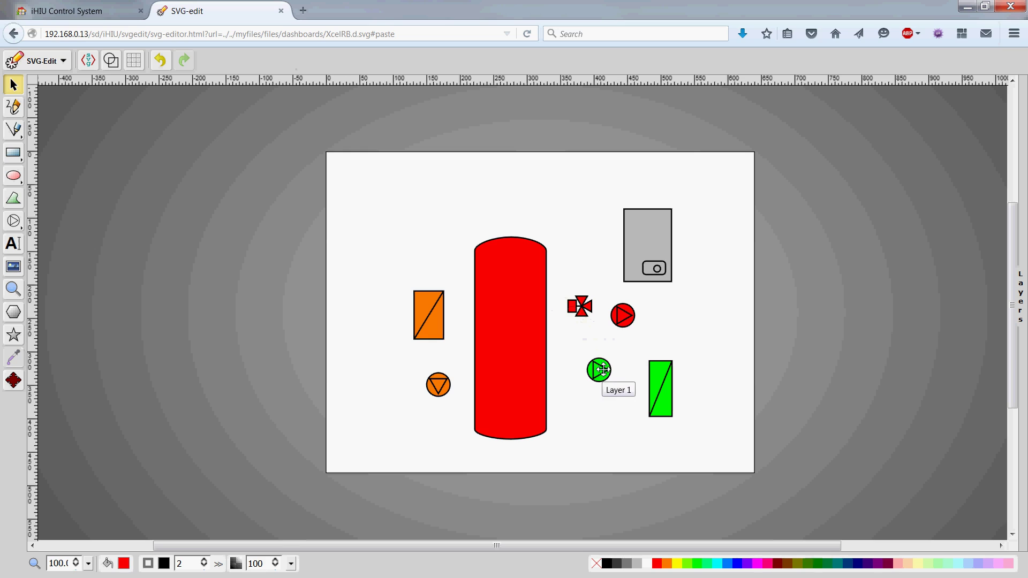
pyautogui.moveTo(603, 370)
pyautogui.mouseDown()
pyautogui.moveTo(595, 369)
pyautogui.moveTo(604, 371)
pyautogui.mouseUp()
pyautogui.moveTo(582, 307); pyautogui.dragTo(578, 307)
pyautogui.click(593, 270)
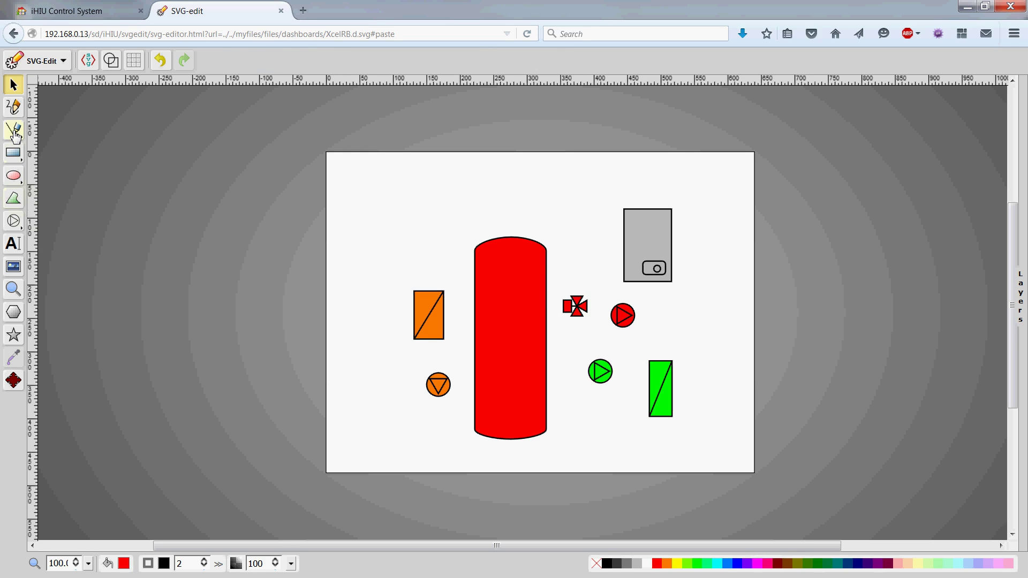
# Step: Draw a closed four-point rectangular path from the tank's right edge at about x 328, y 161, running down through the three-way valve
pyautogui.click(14, 202)
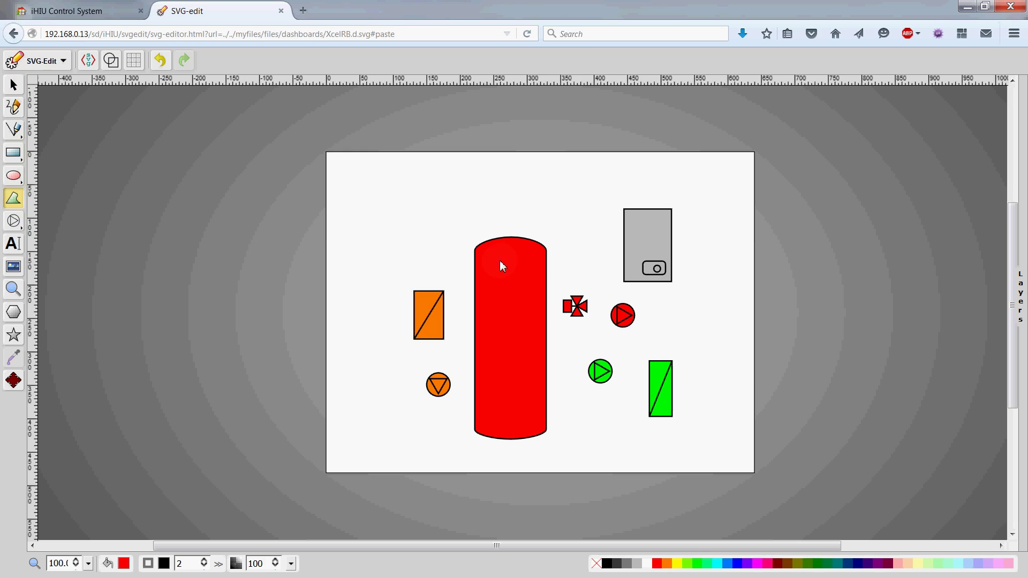
pyautogui.click(545, 259)
pyautogui.click(576, 382)
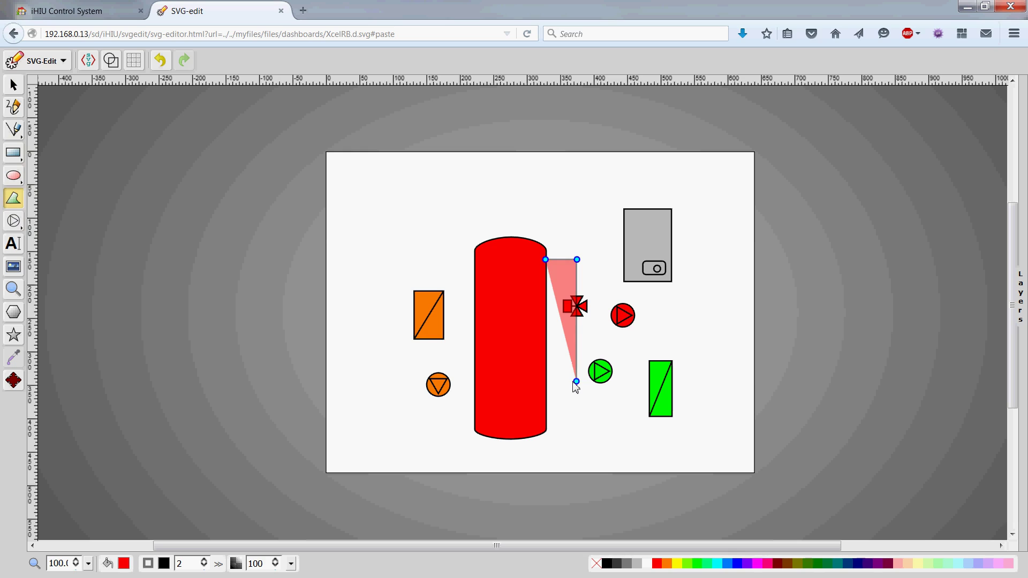
pyautogui.click(546, 381)
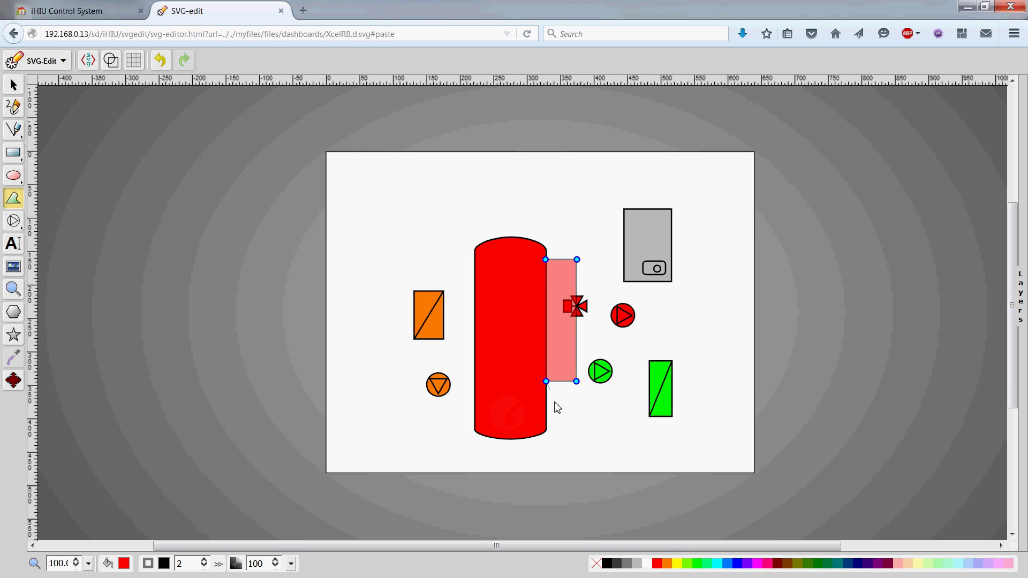
pyautogui.click(597, 565)
pyautogui.doubleClick(546, 381)
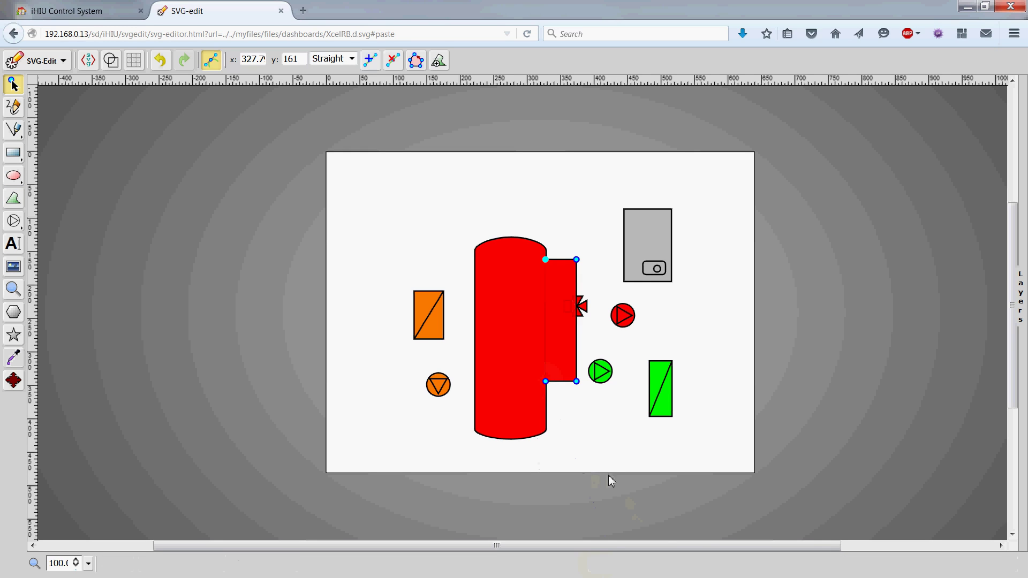
# Step: Remove the fill from the pipe path joining the tank and three-way valve, and set its stroke width to 5
pyautogui.click(567, 344)
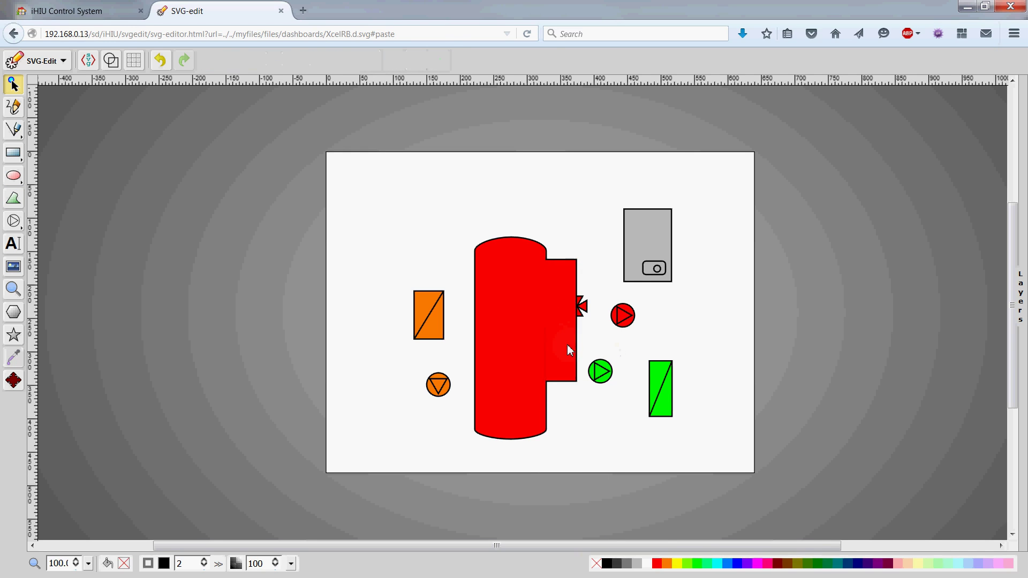
pyautogui.click(596, 563)
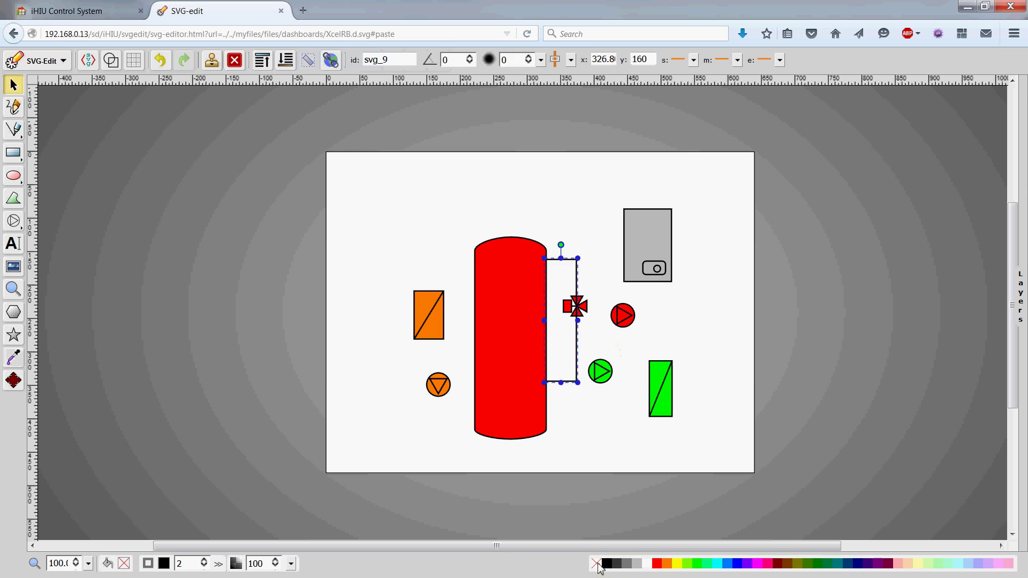
pyautogui.click(588, 472)
pyautogui.click(577, 381)
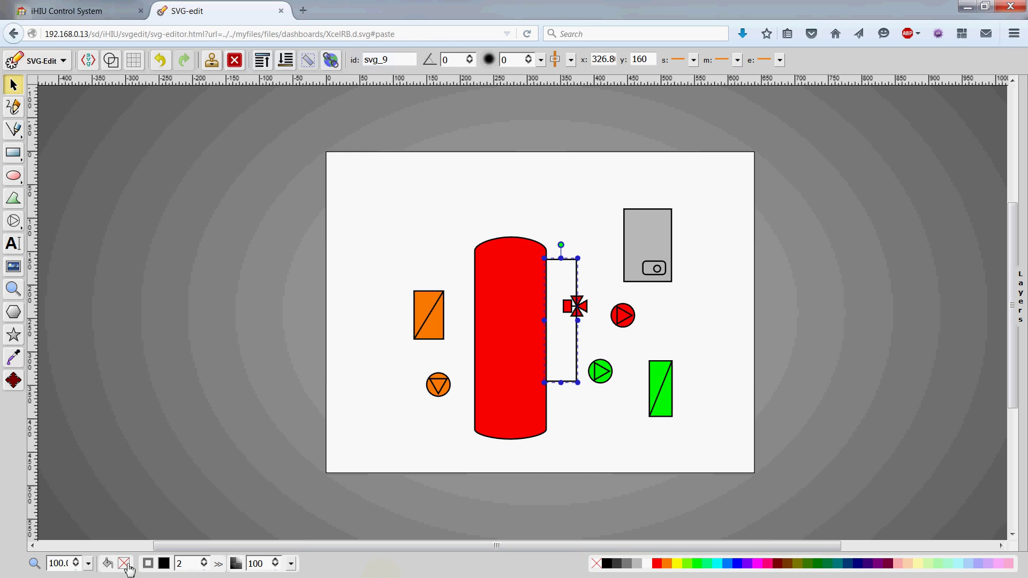
pyautogui.click(204, 559)
pyautogui.click(204, 560)
pyautogui.click(204, 560)
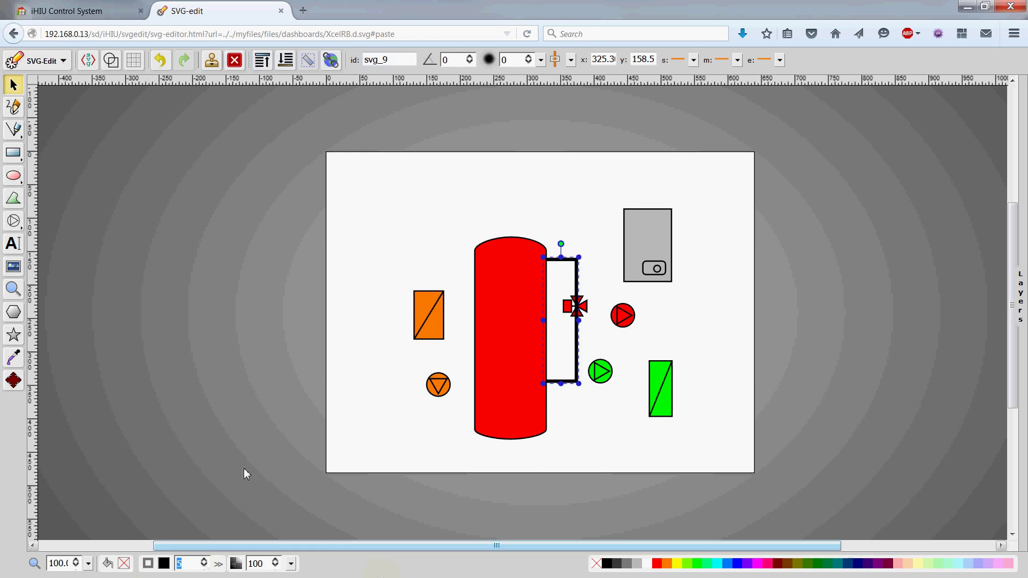
pyautogui.click(582, 209)
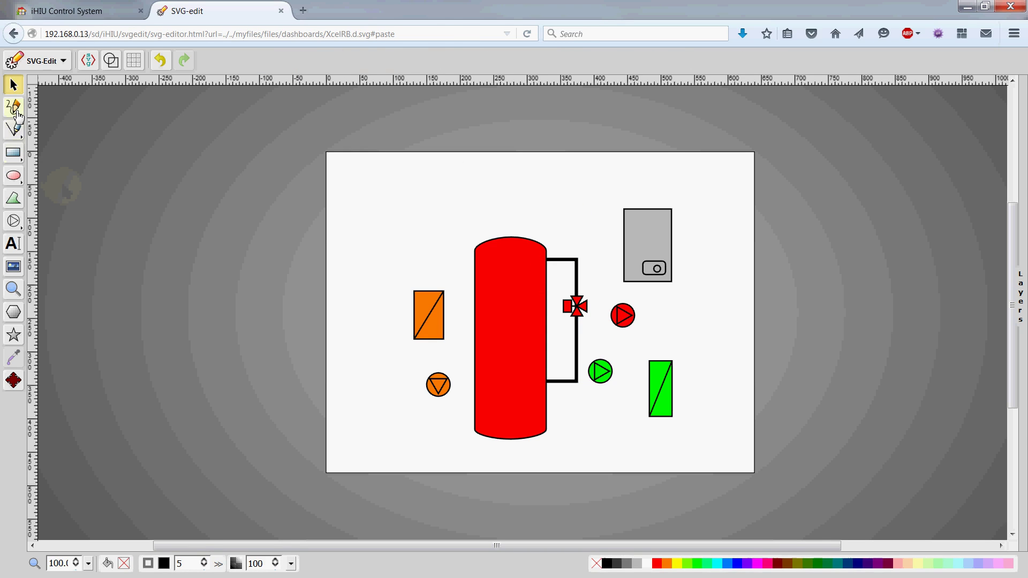
# Step: Draw an L-shaped pipe path from the three-way valve's right port to the grey boiler's underside and send it to the back
pyautogui.click(14, 198)
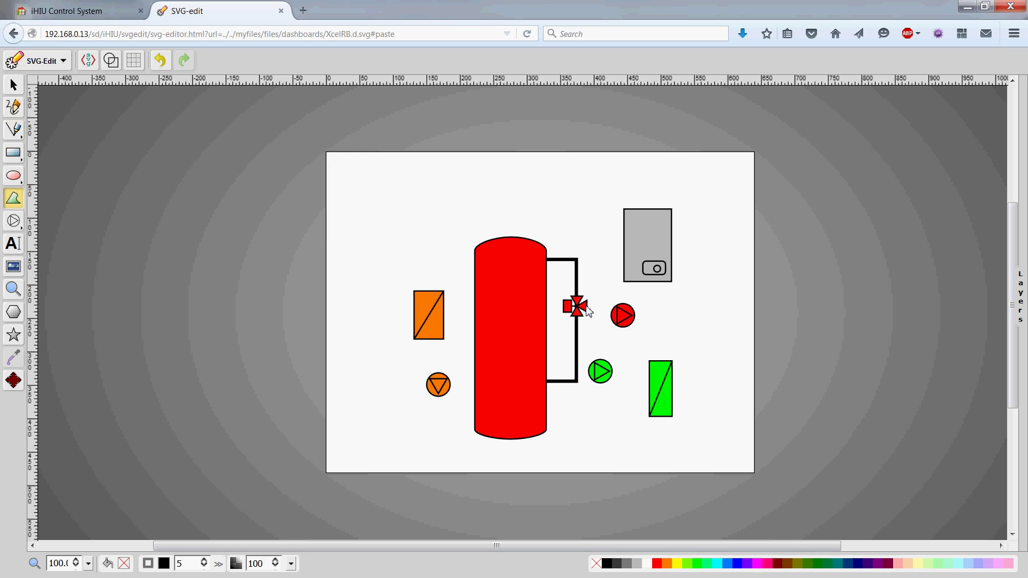
pyautogui.click(585, 304)
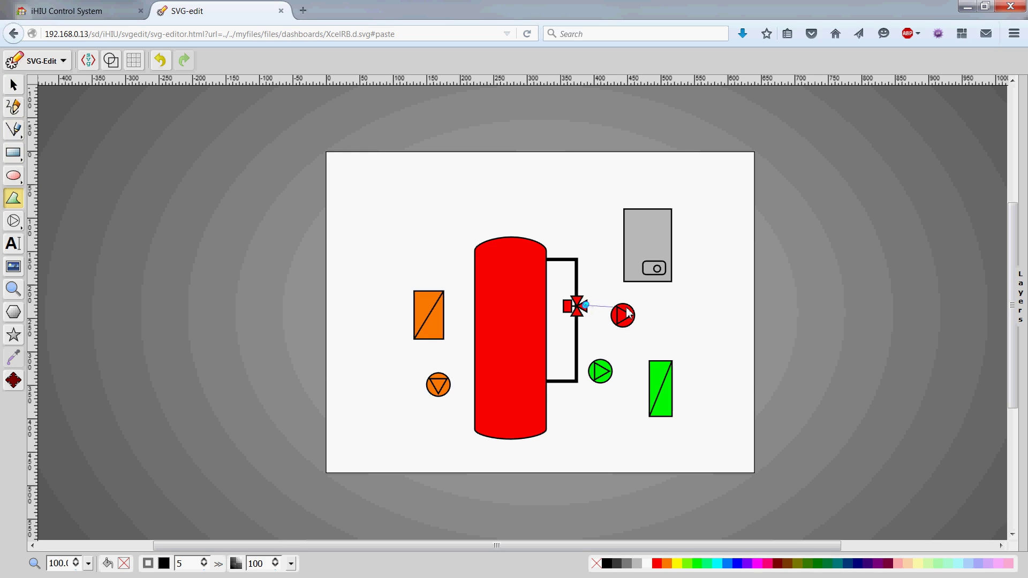
pyautogui.click(664, 305)
pyautogui.doubleClick(664, 278)
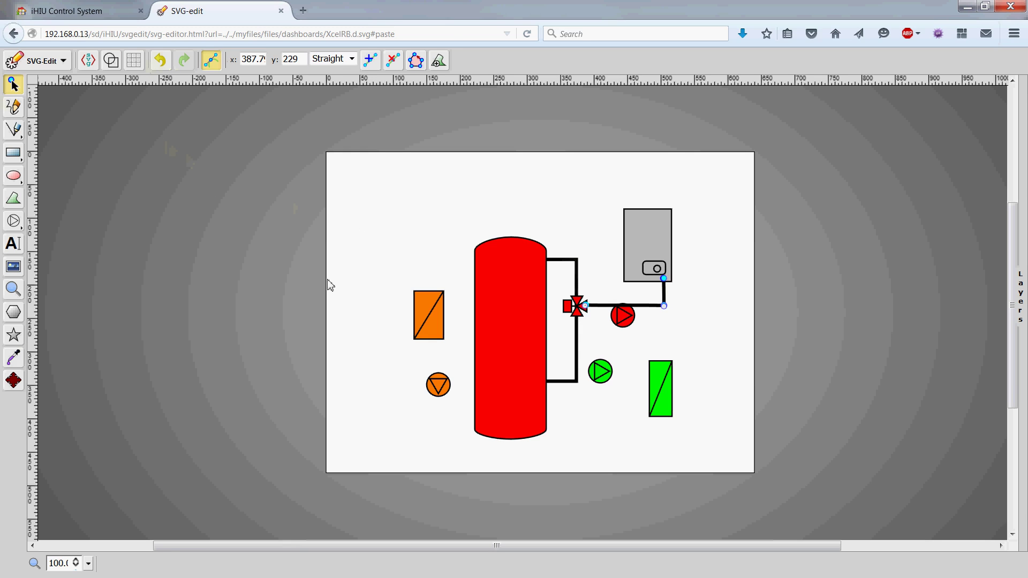
pyautogui.click(332, 285)
pyautogui.click(652, 309)
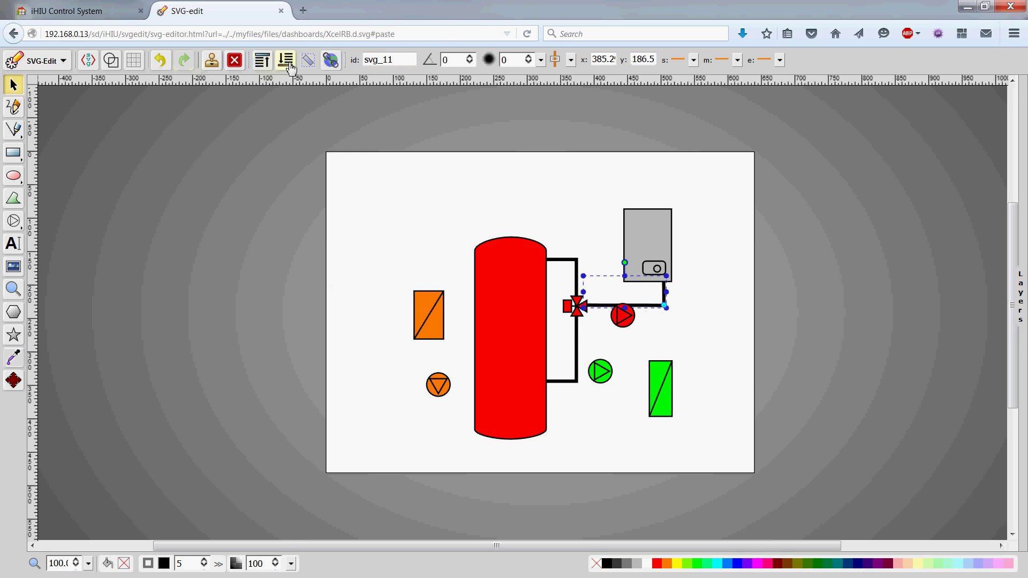
pyautogui.click(681, 341)
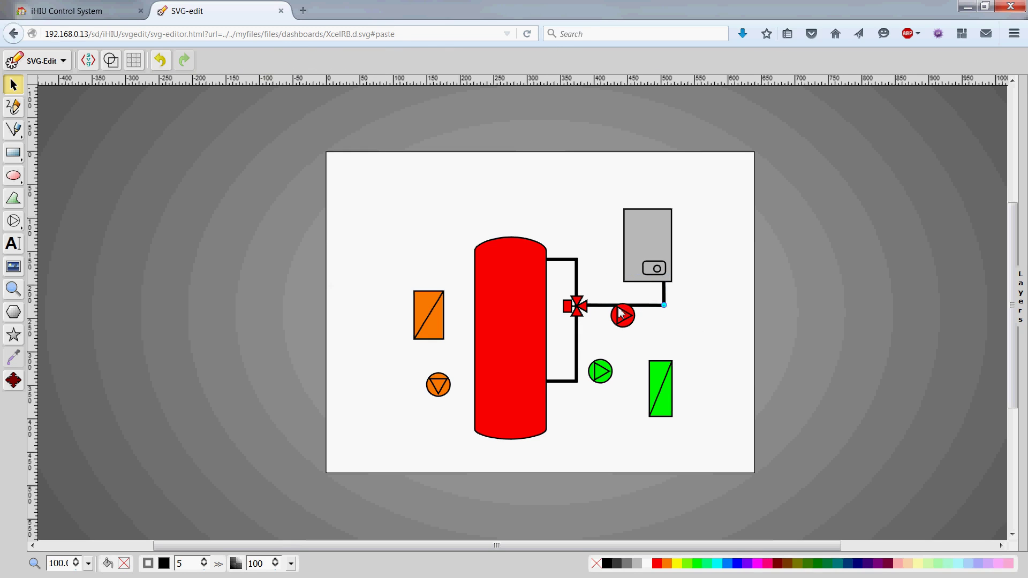
# Step: Move the red pump left and slightly up so it sits centred on the pipe beside the three-way valve
pyautogui.scroll(3, 634, 312)
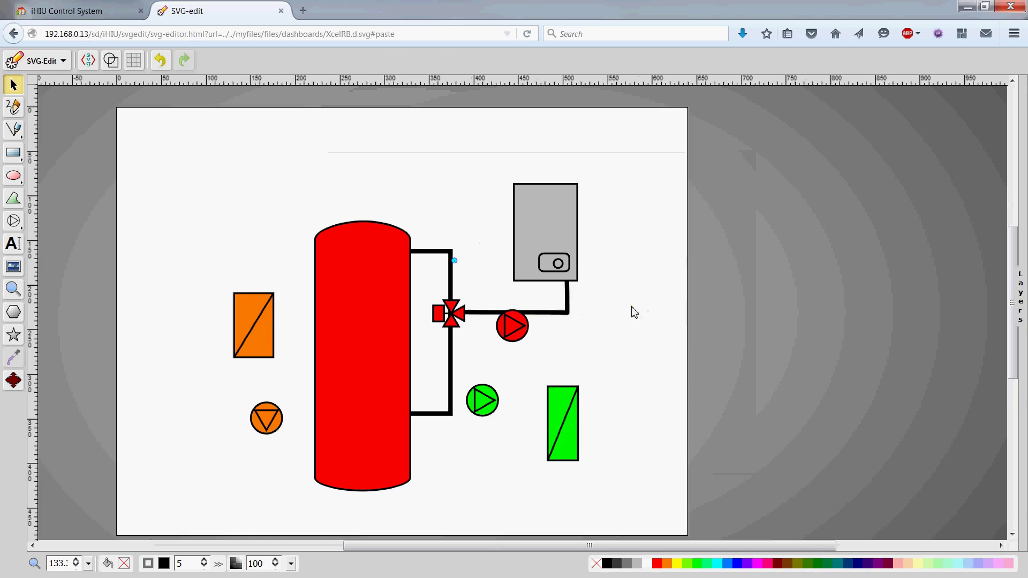
pyautogui.click(485, 313)
pyautogui.moveTo(487, 317); pyautogui.dragTo(499, 316)
pyautogui.click(512, 341)
pyautogui.click(503, 358)
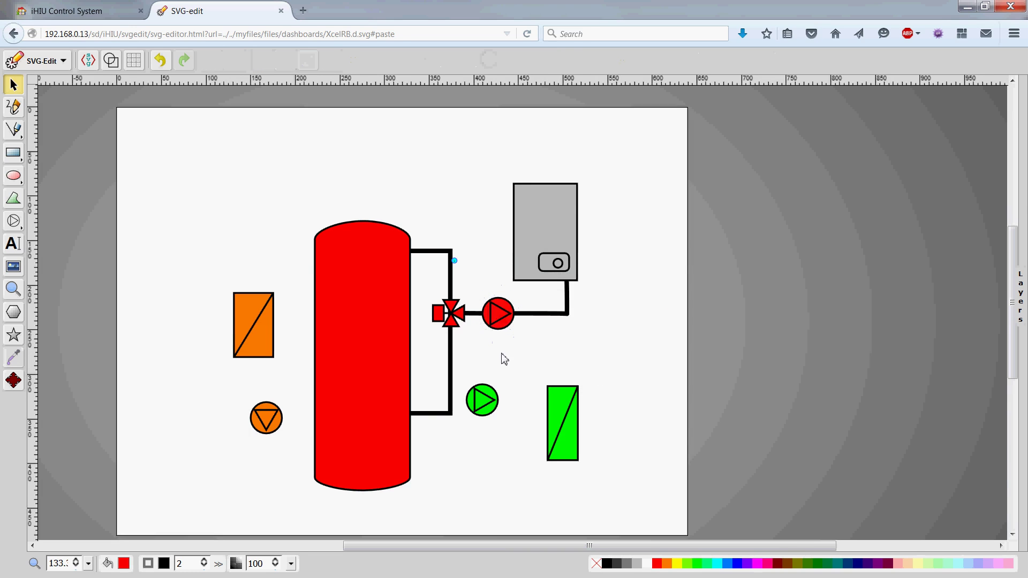
pyautogui.scroll(-3, 501, 351)
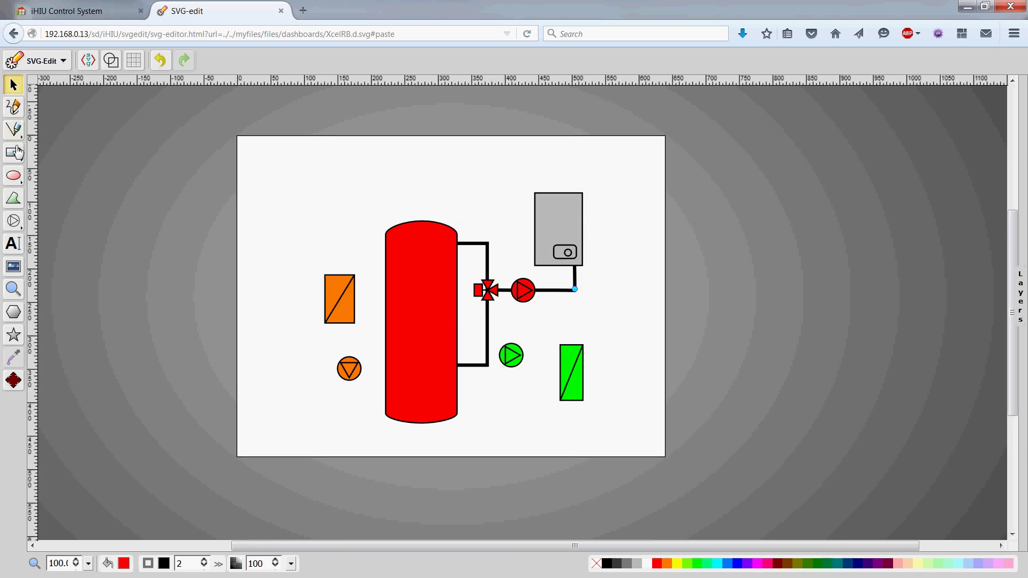
# Step: Draw a straight horizontal pipe path from the tank's upper right edge at about x 328, y 149 to the boiler's left side
pyautogui.click(13, 198)
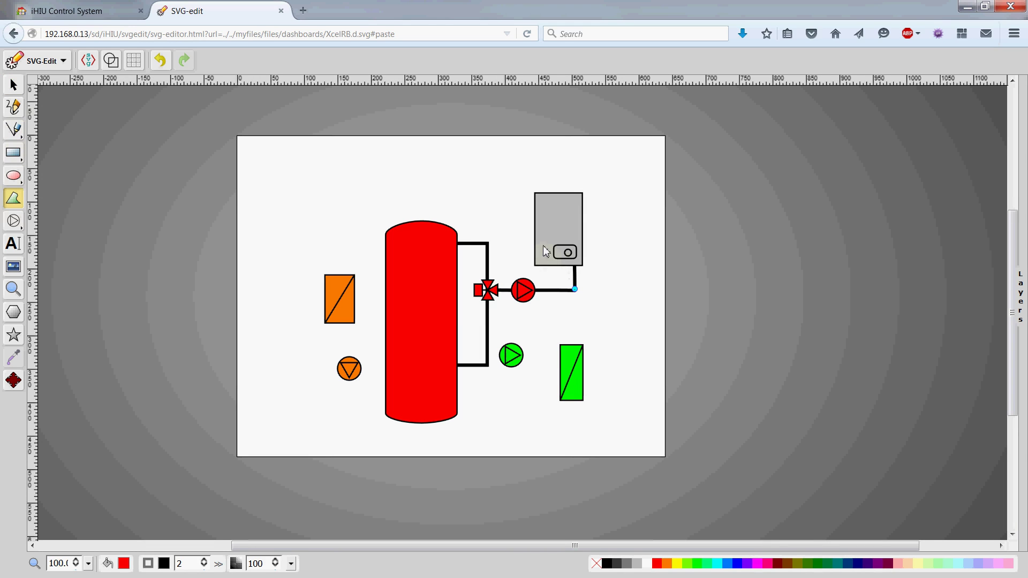
pyautogui.click(457, 235)
pyautogui.click(534, 236)
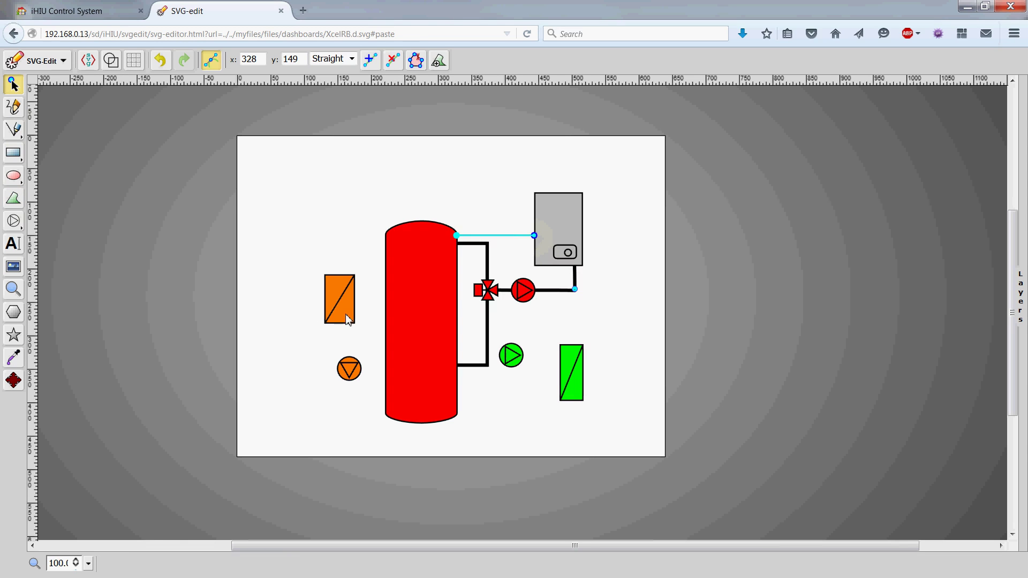
pyautogui.click(111, 124)
# Step: Set the stroke width of the straight tank-to-boiler pipe to 5 and send it to the back
pyautogui.click(518, 235)
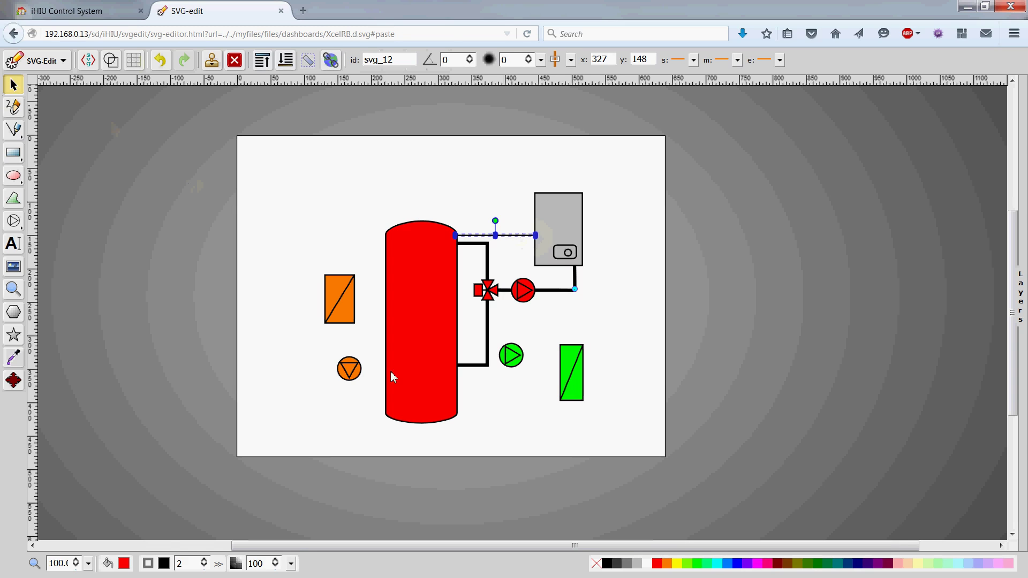
pyautogui.click(204, 560)
pyautogui.click(205, 560)
pyautogui.click(205, 559)
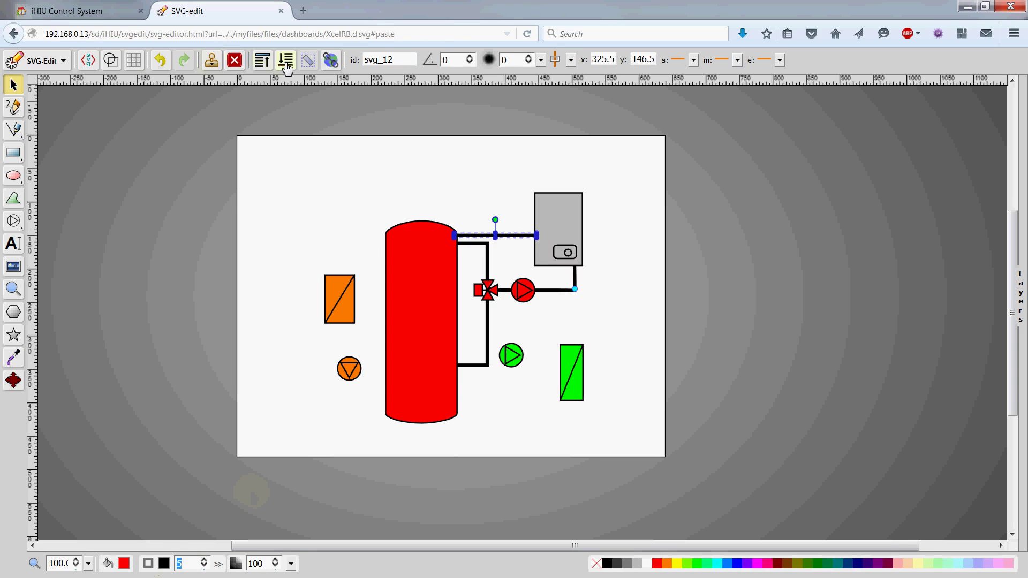
pyautogui.click(481, 200)
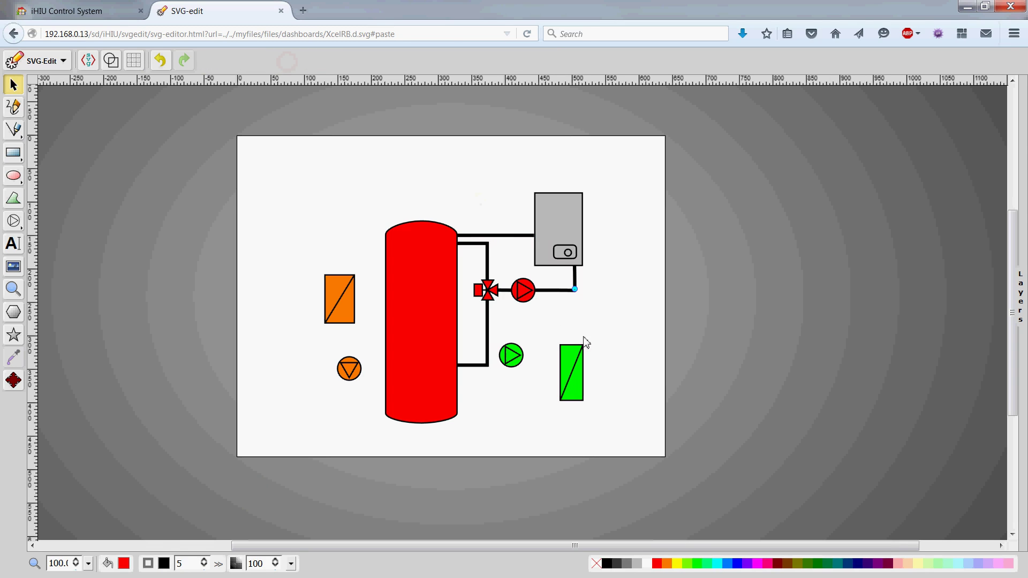
# Step: Move the green pump beneath the red pump and draw a six-point pipe path from the tank through the pump and green exchanger, looping back
pyautogui.moveTo(513, 355); pyautogui.dragTo(524, 332)
pyautogui.click(474, 324)
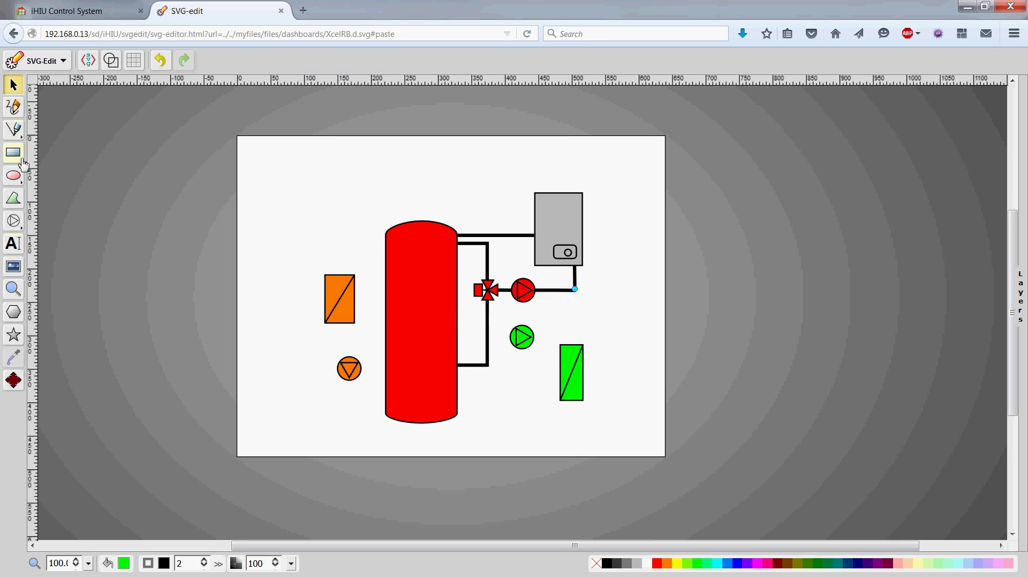
pyautogui.click(15, 133)
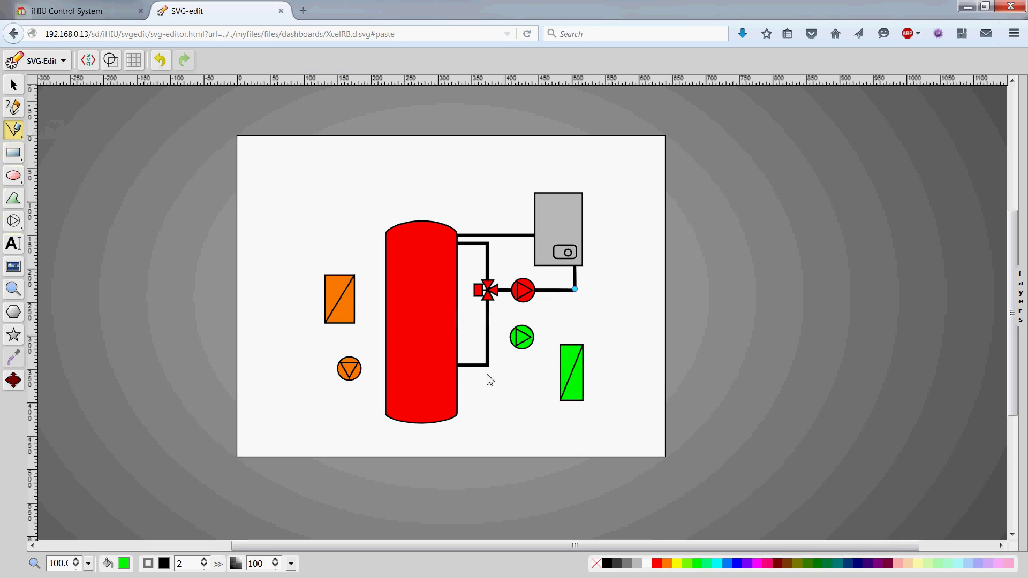
pyautogui.click(14, 198)
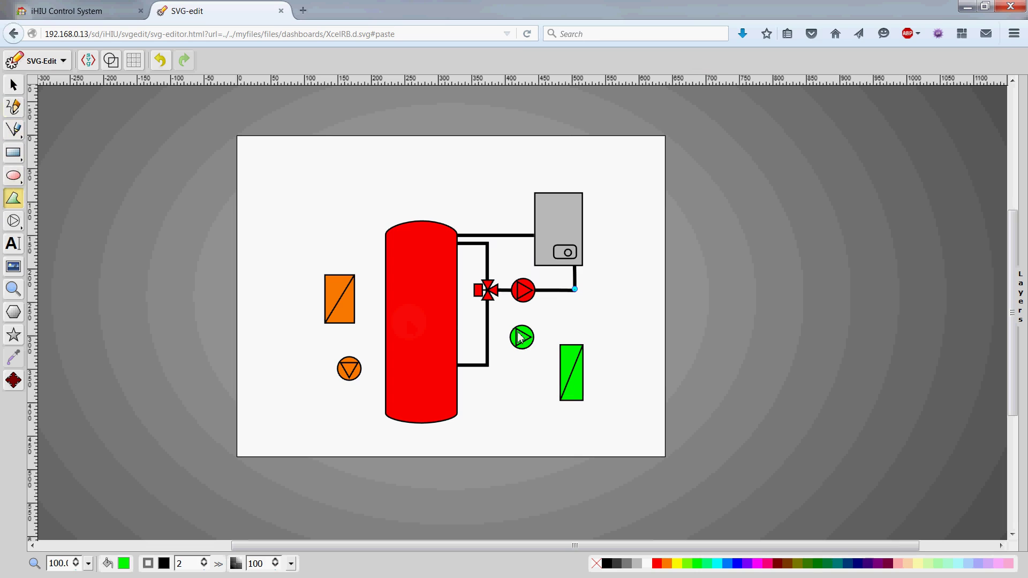
pyautogui.click(455, 337)
pyautogui.click(569, 338)
pyautogui.click(570, 410)
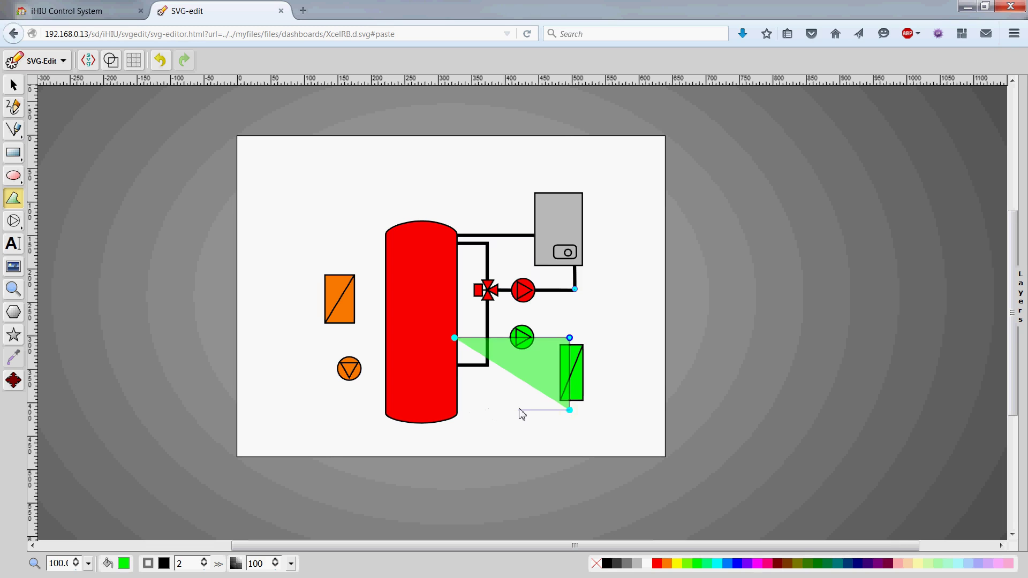
pyautogui.click(534, 410)
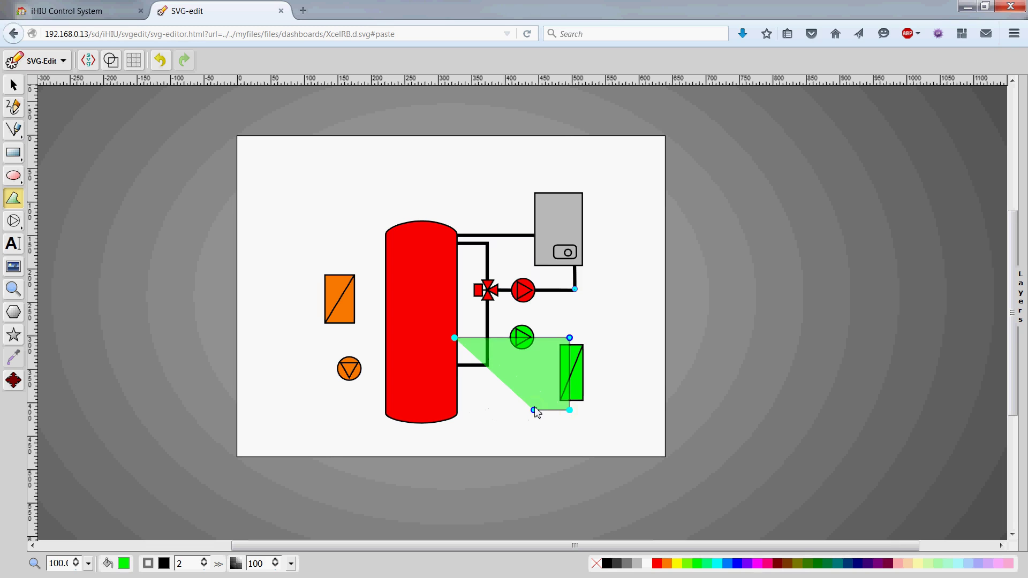
pyautogui.click(534, 359)
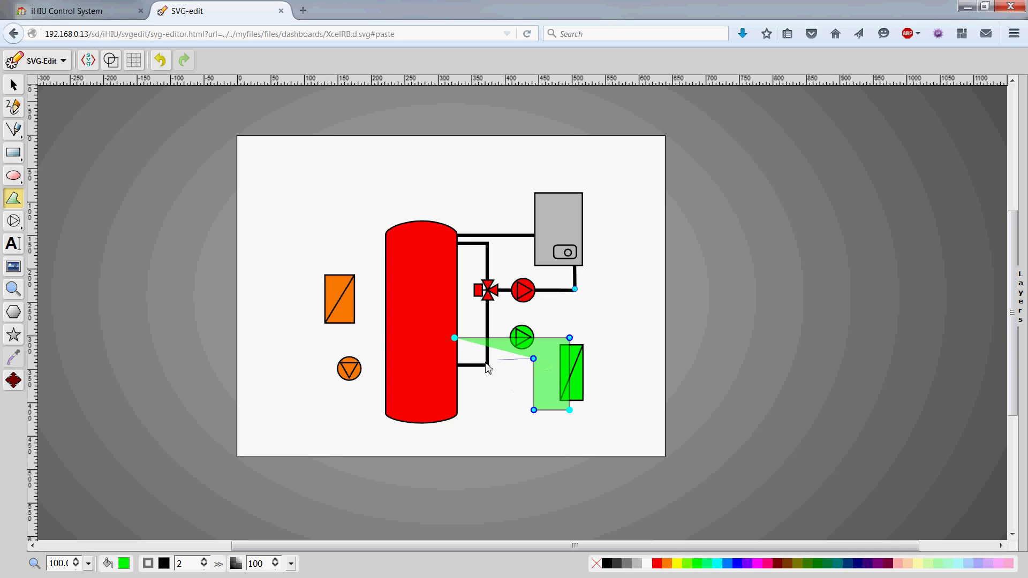
pyautogui.doubleClick(451, 361)
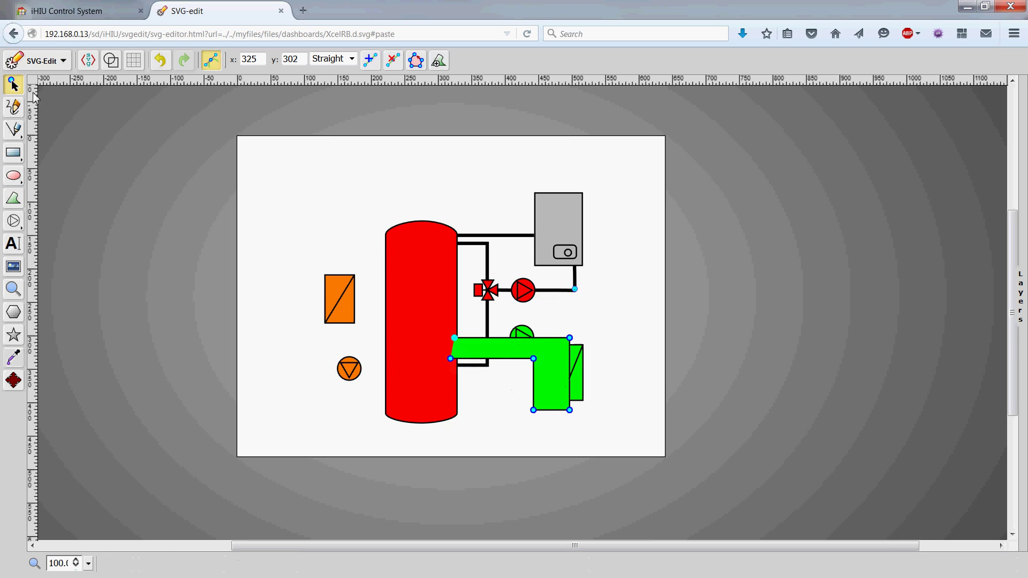
# Step: Remove the fill from the pipe path running between the tank, green pump and green exchanger
pyautogui.click(61, 105)
pyautogui.click(551, 362)
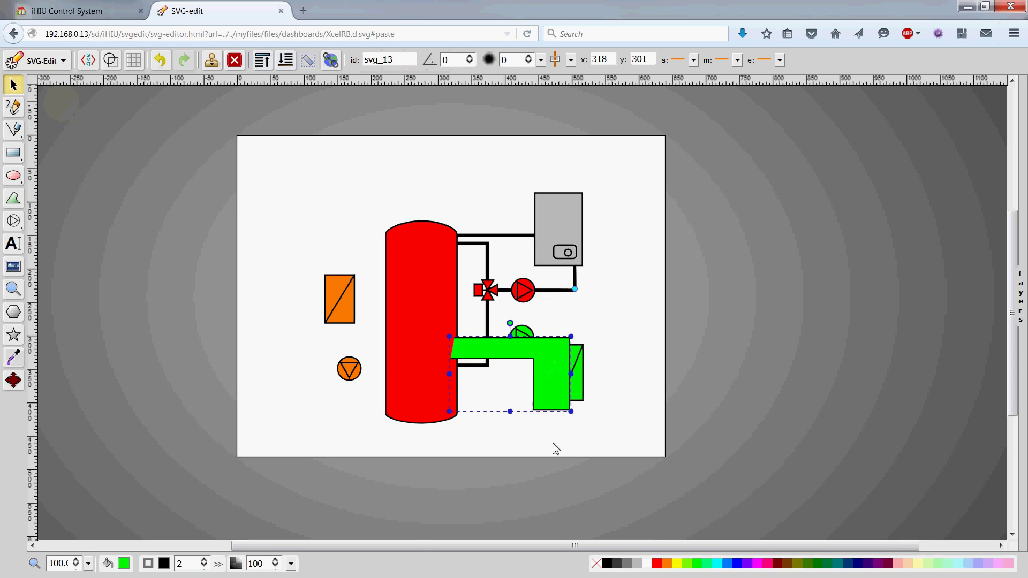
pyautogui.click(596, 563)
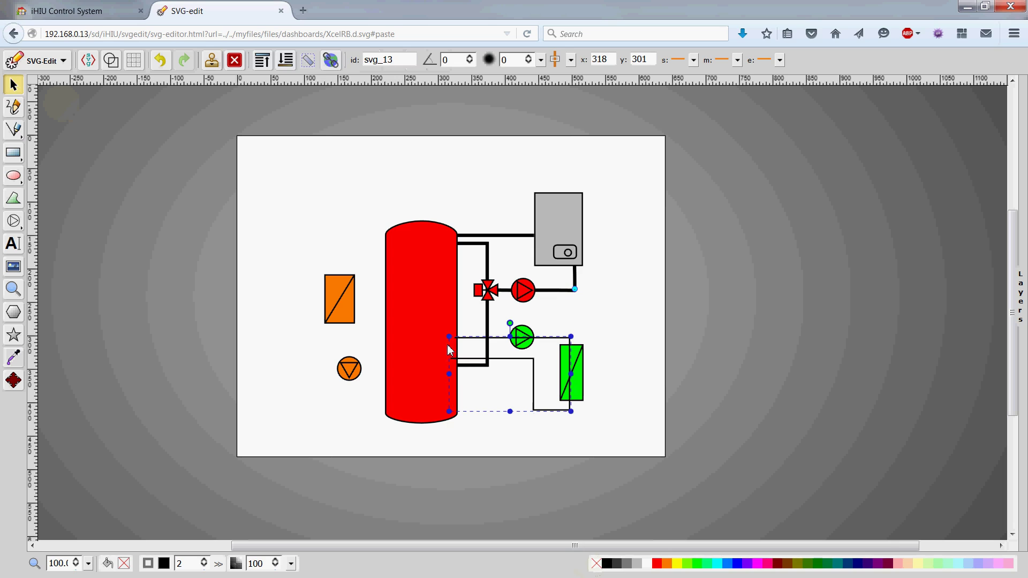